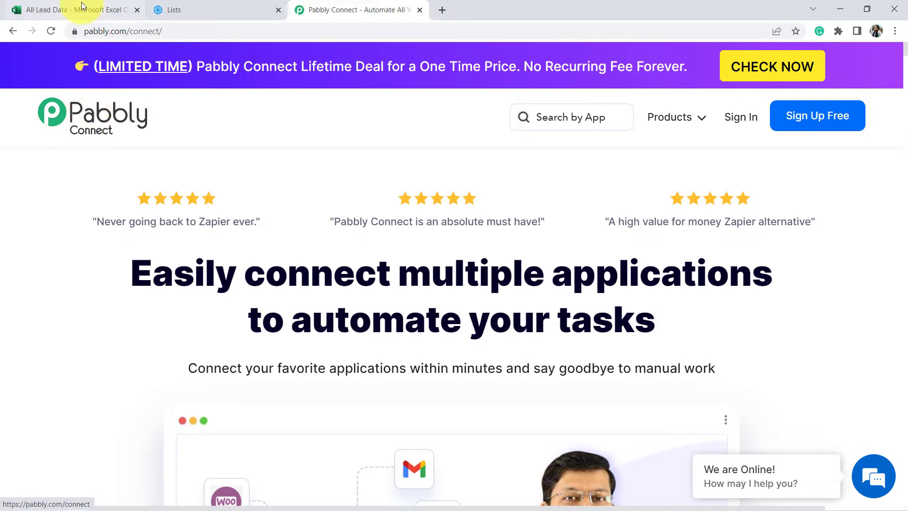
Step: Review the Test User row in the Excel lead sheet and the Sendinblue contact lists
left_click(81, 4)
left_click(71, 256)
left_click_drag(112, 201, 430, 197)
left_click(177, 7)
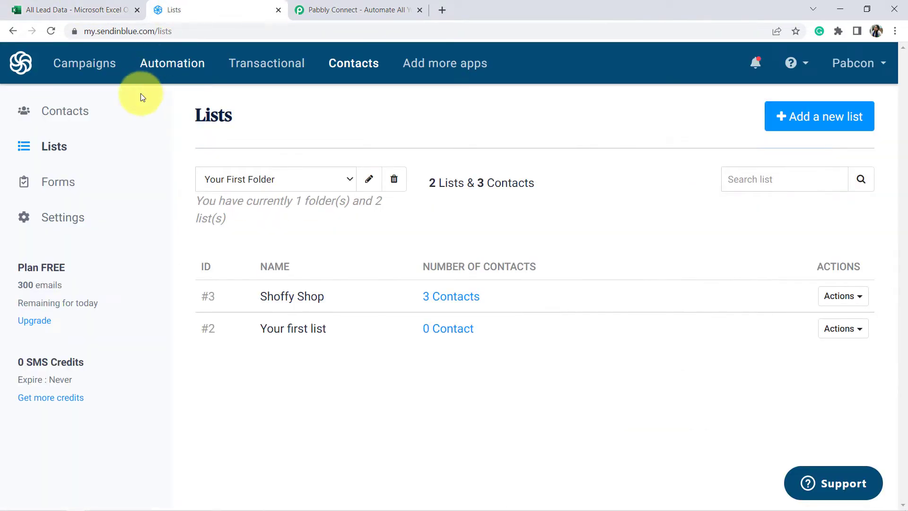
Step: Sign up on pabbly.com and open the Pabbly Connect dashboard listing existing workflows
left_click(351, 5)
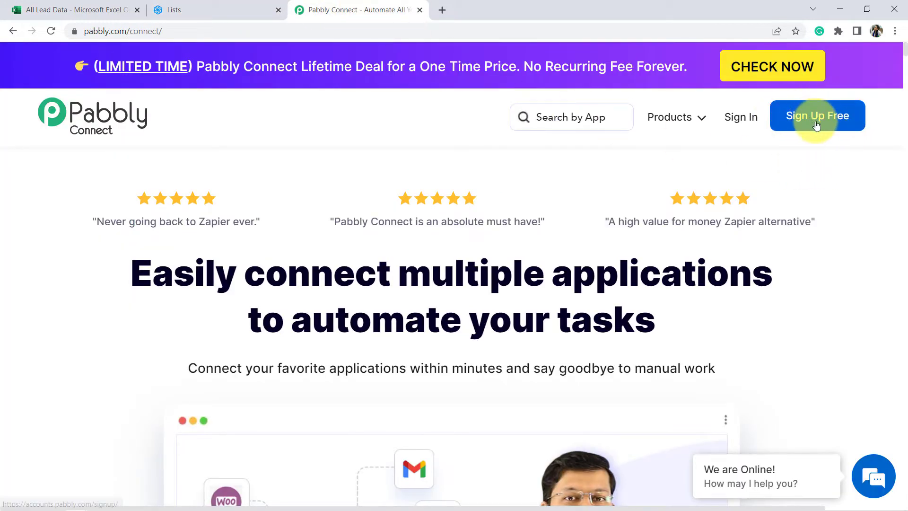
left_click(734, 123)
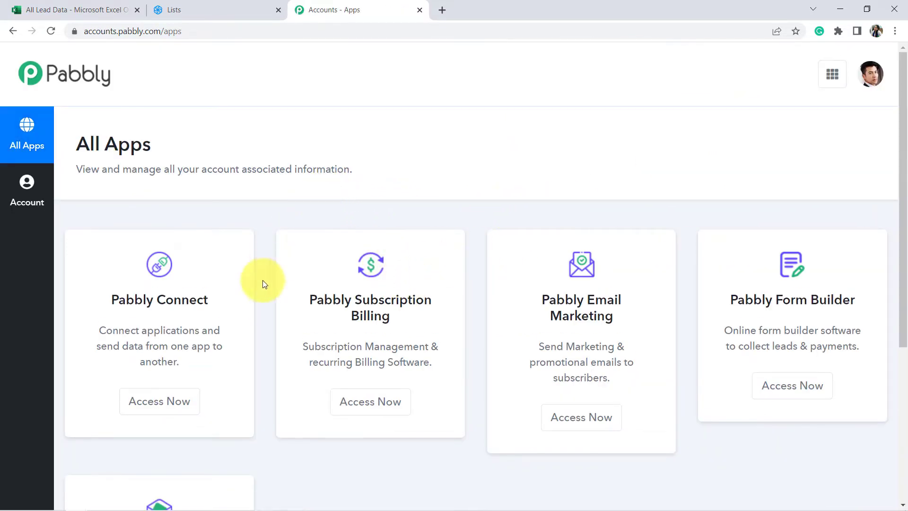
left_click(163, 397)
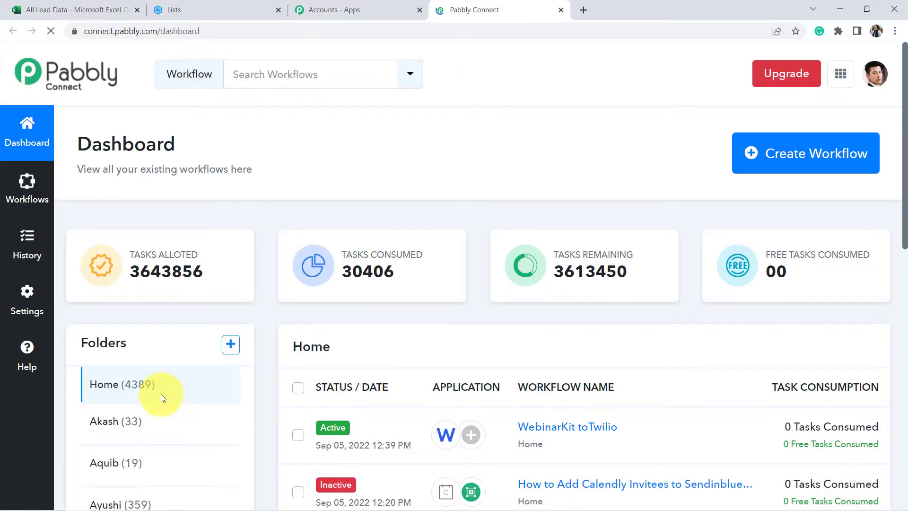
left_click_drag(90, 143, 168, 149)
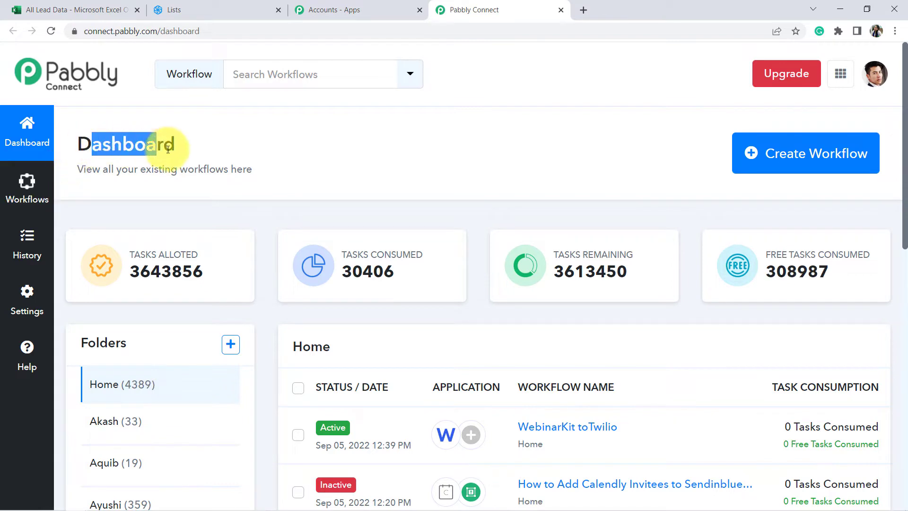
Step: Start a new workflow, enter the name 'MS Excel to Sendinblue Integration' and create it
left_click(808, 156)
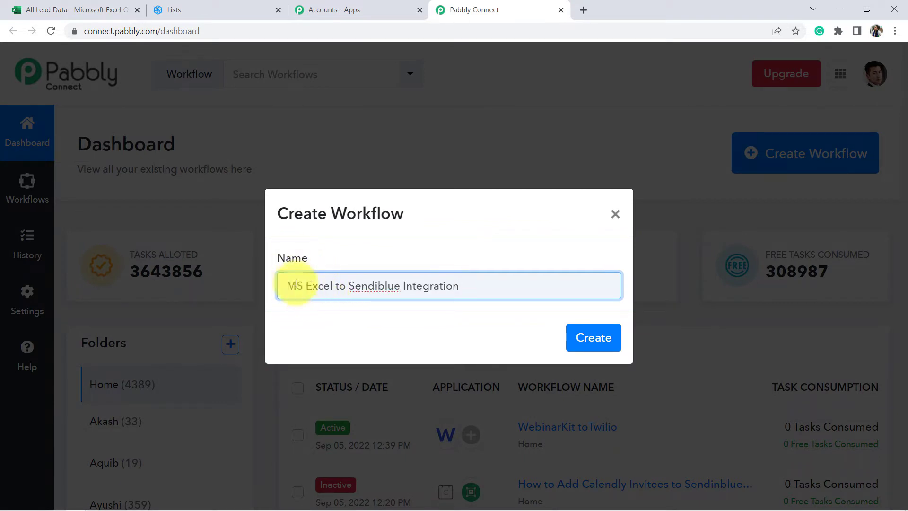
left_click_drag(346, 275, 396, 281)
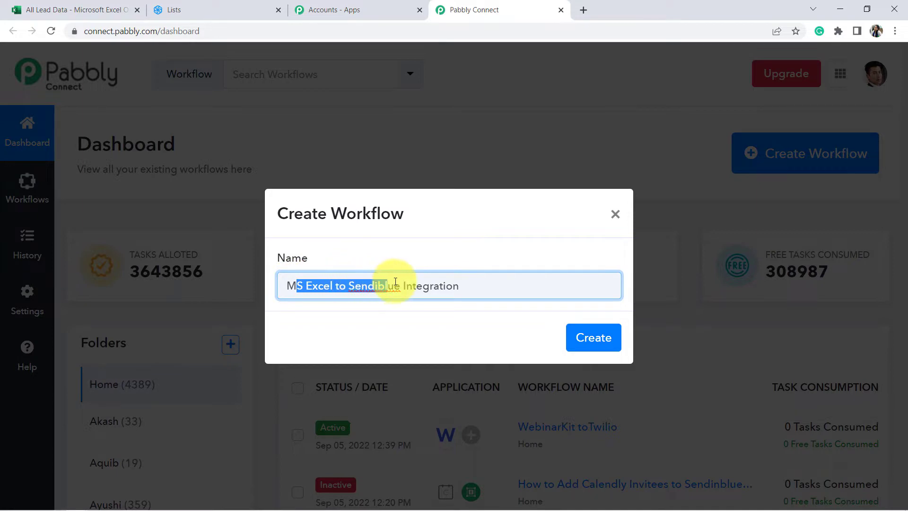
left_click(428, 285)
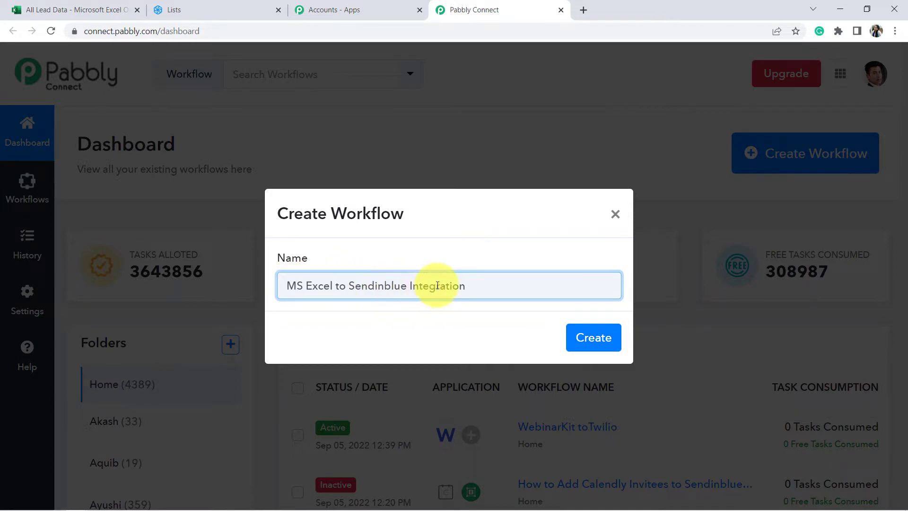
left_click(581, 344)
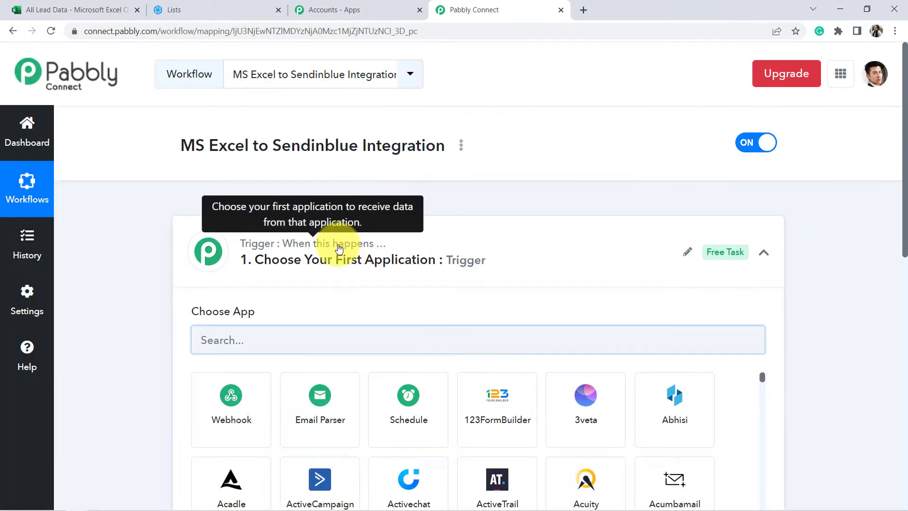
Step: Search 'mic' in the trigger's app chooser and pick Microsoft Excel as the trigger app
left_click(389, 245)
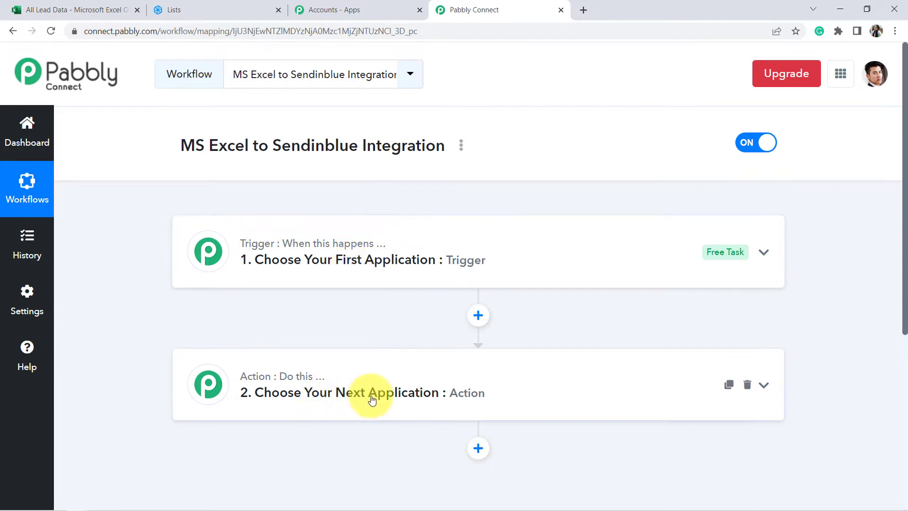
left_click_drag(162, 153, 491, 138)
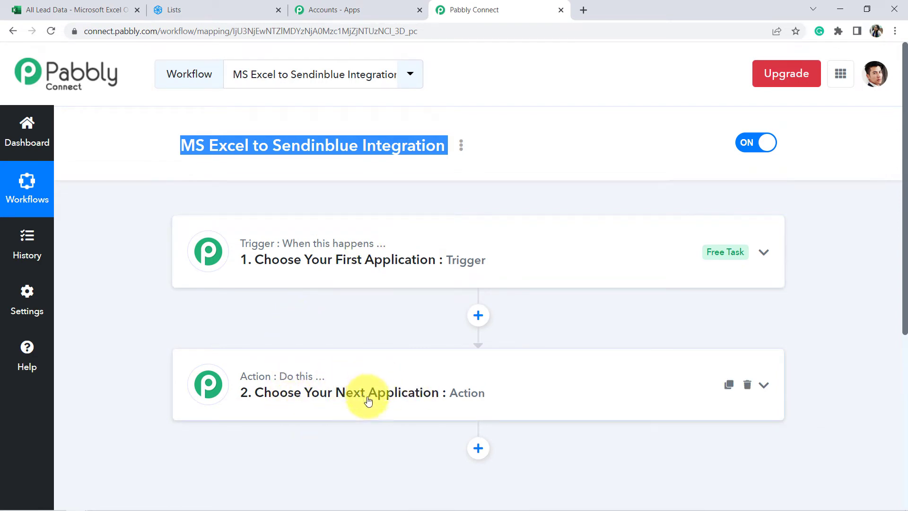
left_click(384, 245)
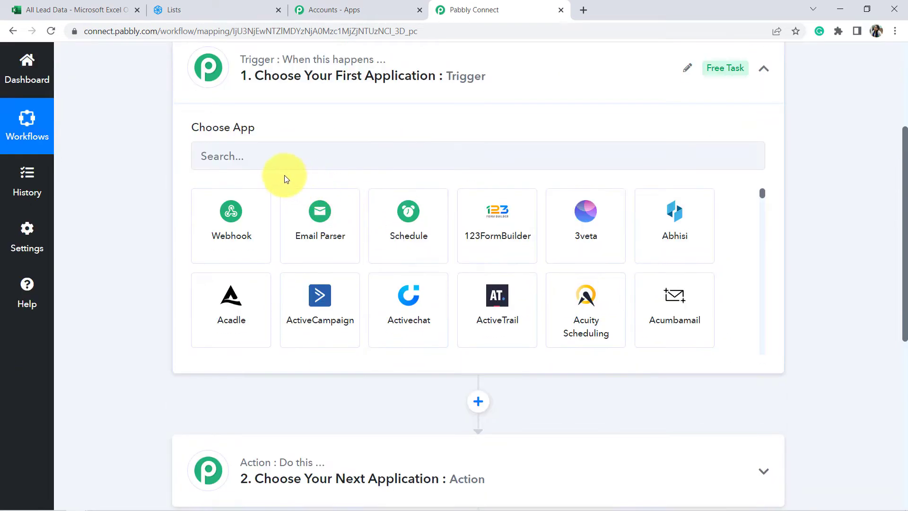
left_click(262, 157)
type("micro")
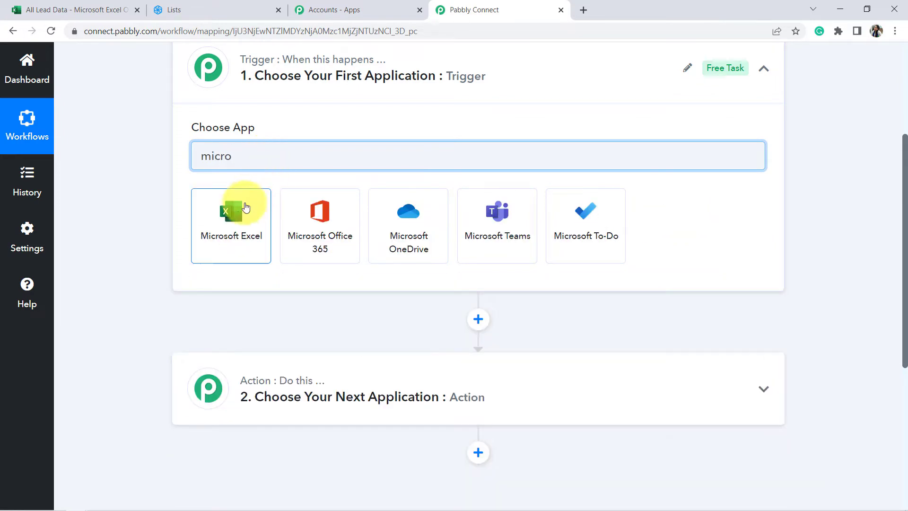
left_click(231, 226)
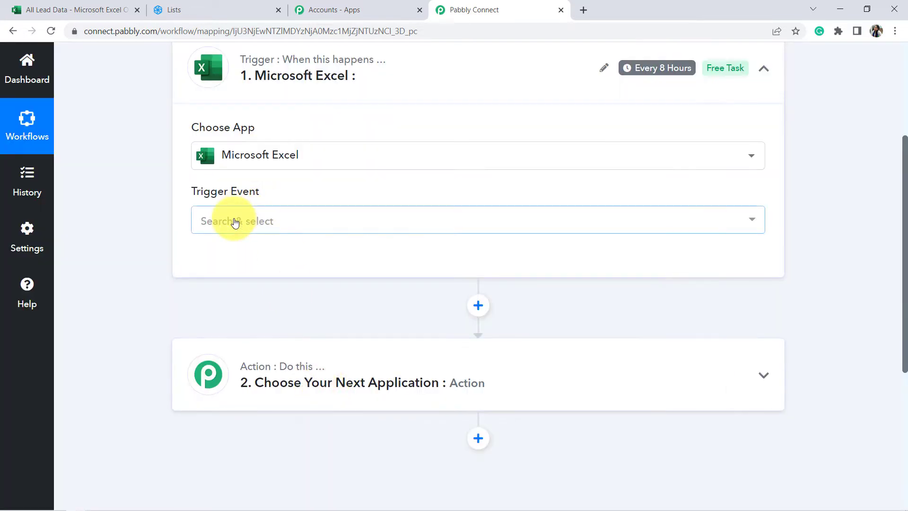
scroll(287, 242, "up", 3)
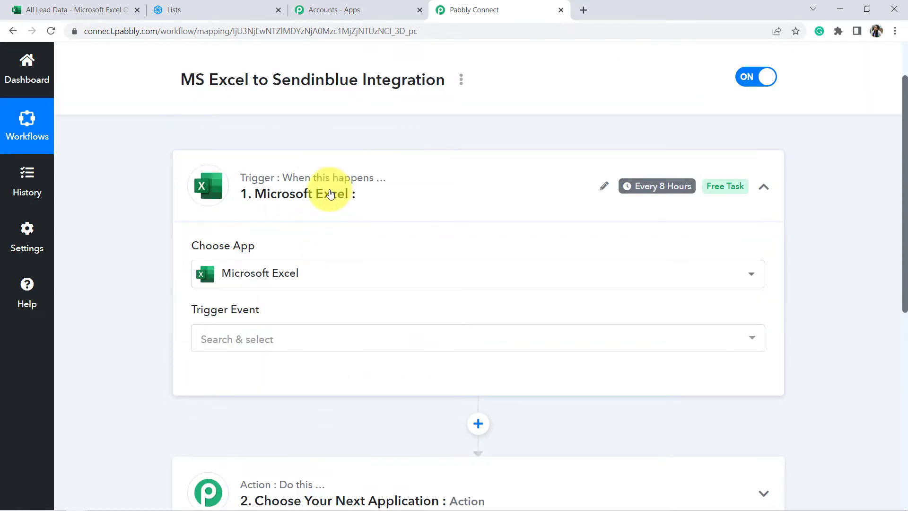
scroll(330, 193, "up", 2)
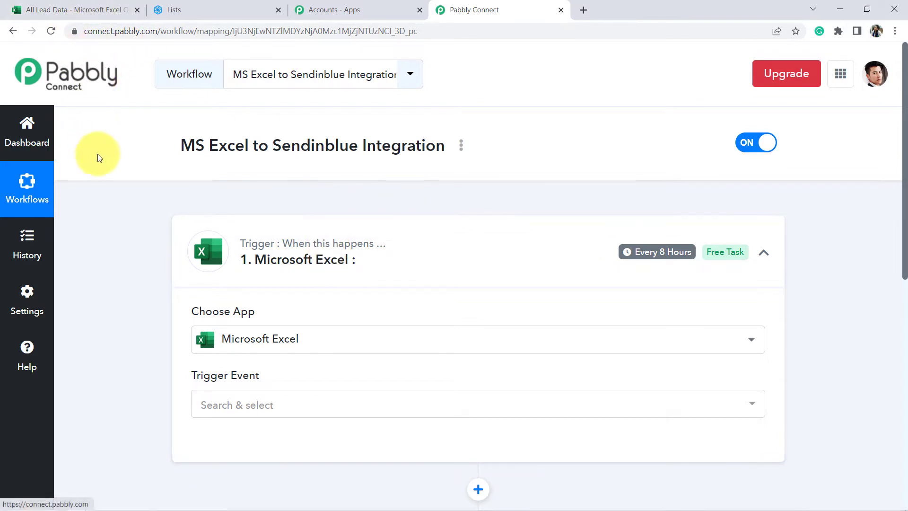
scroll(113, 179, "down", 5)
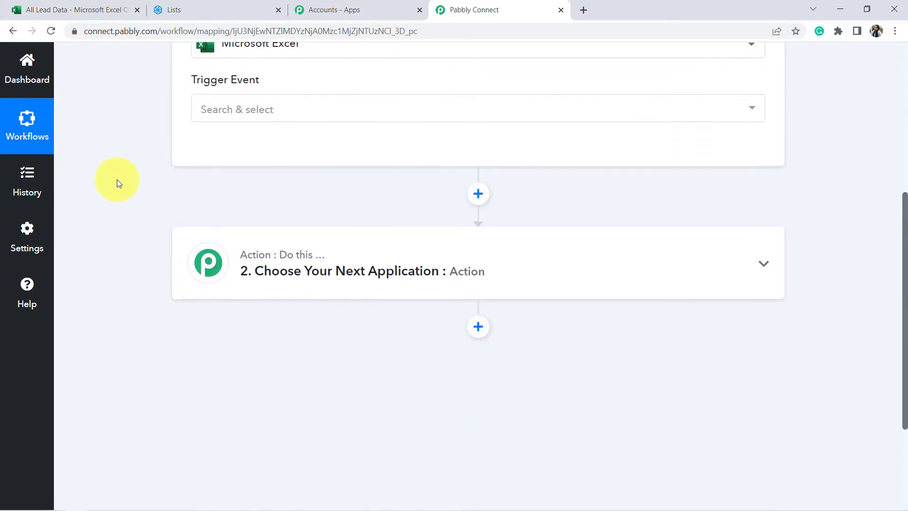
Step: Set the Excel trigger event to New Row in Worksheet, after glancing at the lead spreadsheet
left_click(231, 107)
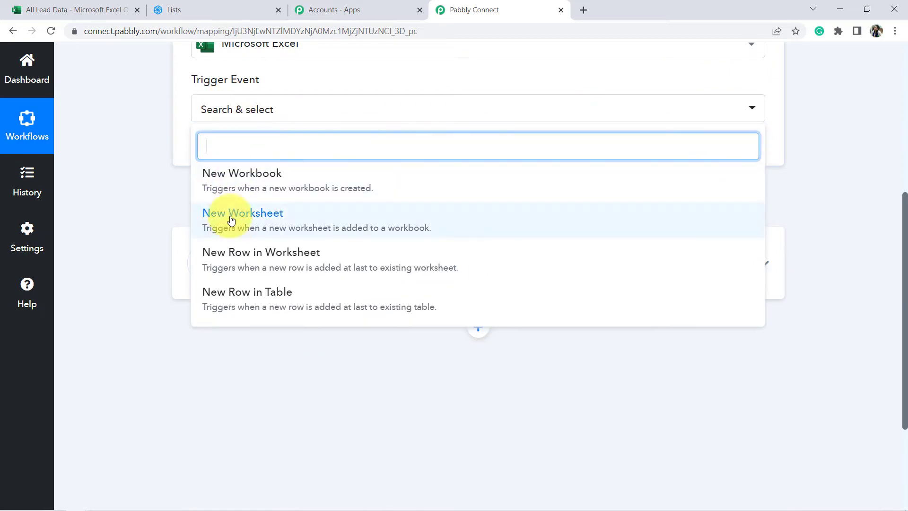
left_click(230, 252)
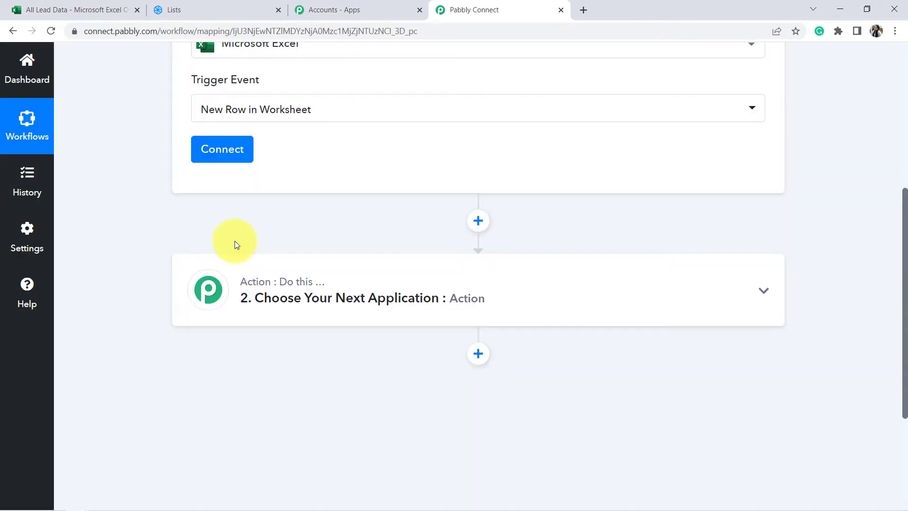
left_click(100, 14)
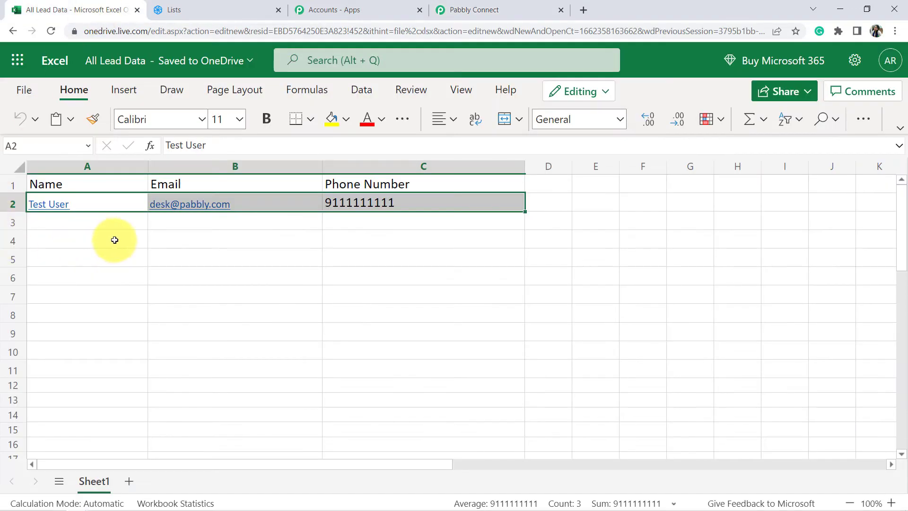
left_click(484, 4)
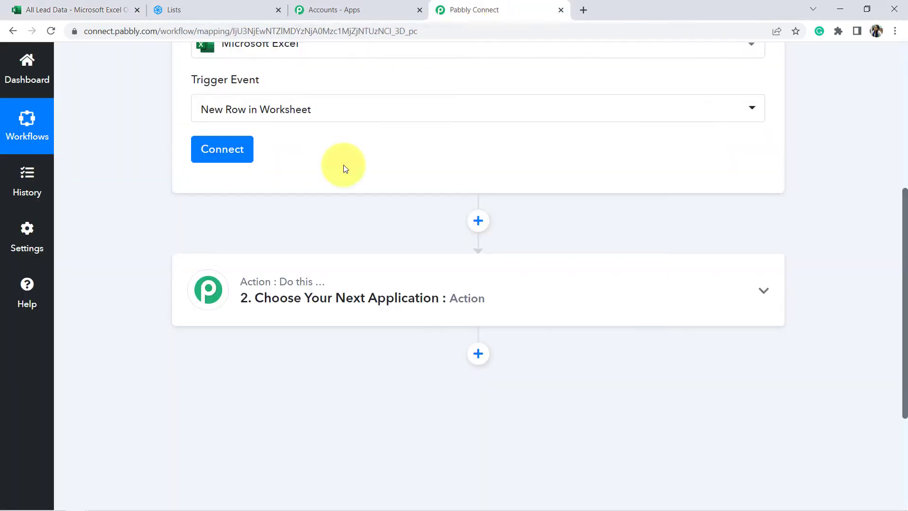
scroll(246, 224, "up", 1)
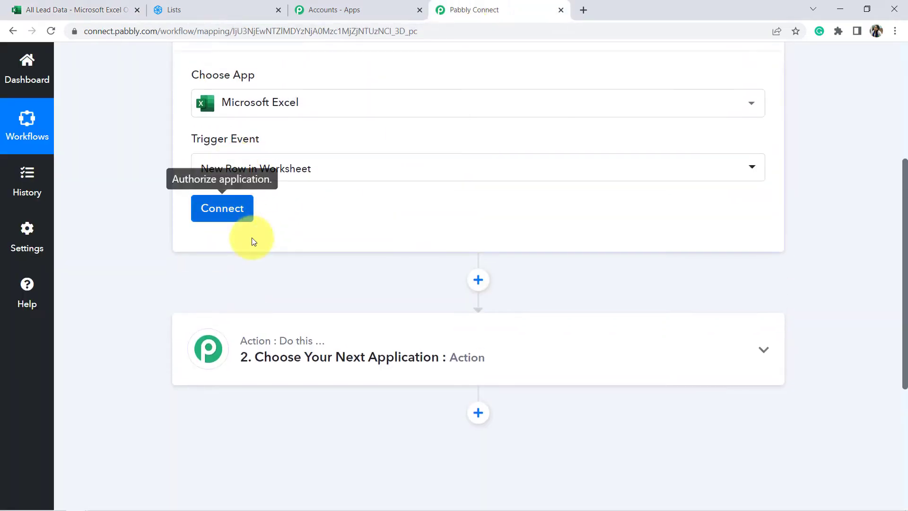
scroll(250, 237, "up", 2)
Step: Add a new Microsoft Excel connection and grant Pabbly Connect access on the Microsoft consent popup
left_click(210, 337)
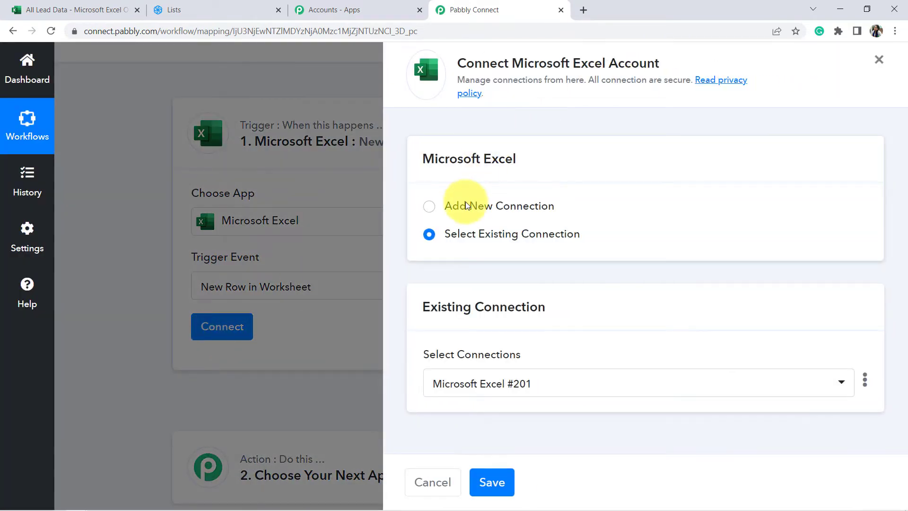
left_click(465, 206)
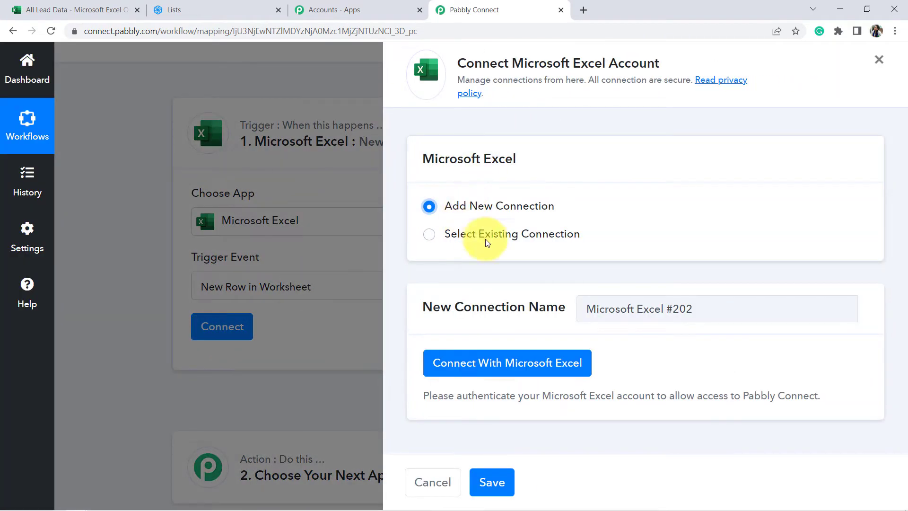
left_click(460, 363)
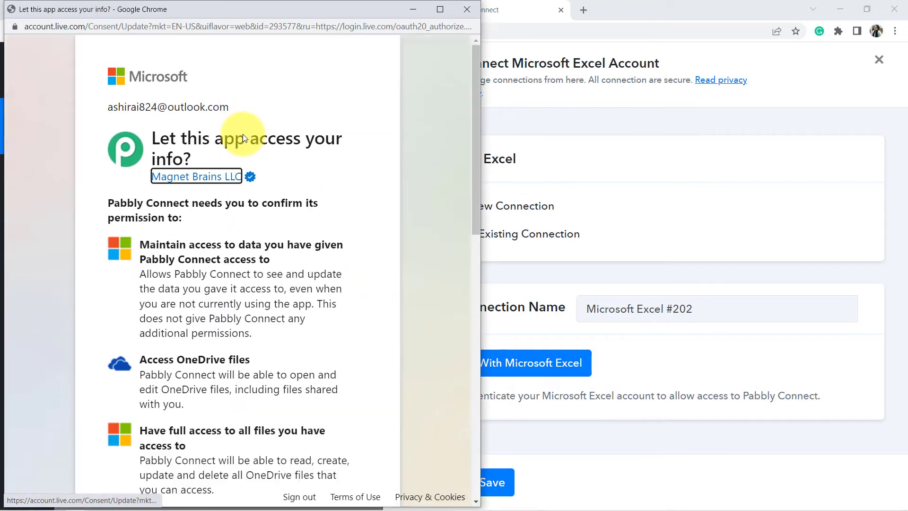
scroll(239, 199, "down", 10)
scroll(244, 217, "down", 3)
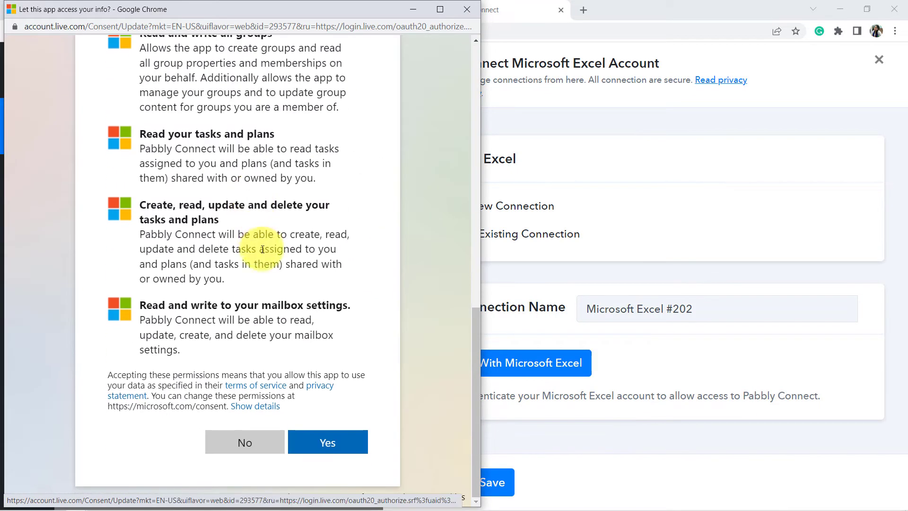
left_click(334, 443)
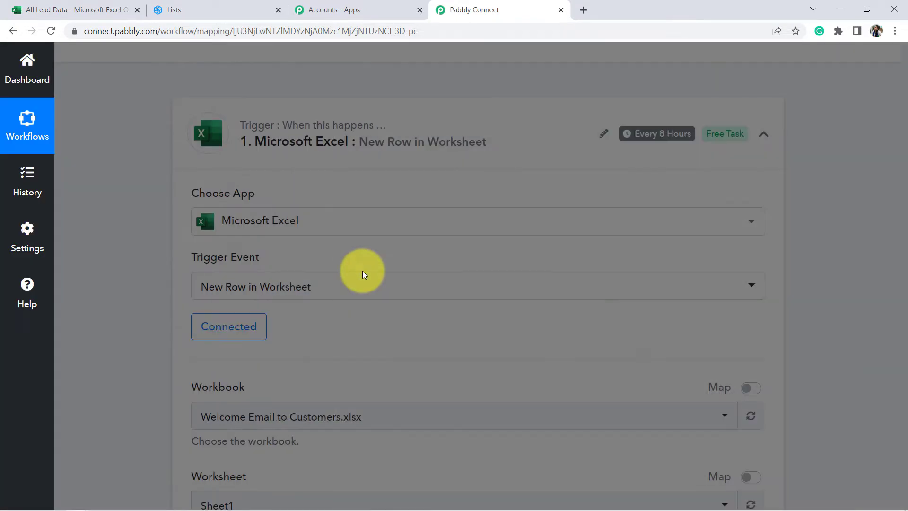
Step: Check the lead spreadsheet and Sendinblue lists, then return to the Pabbly Connect workflow
scroll(228, 256, "down", 5)
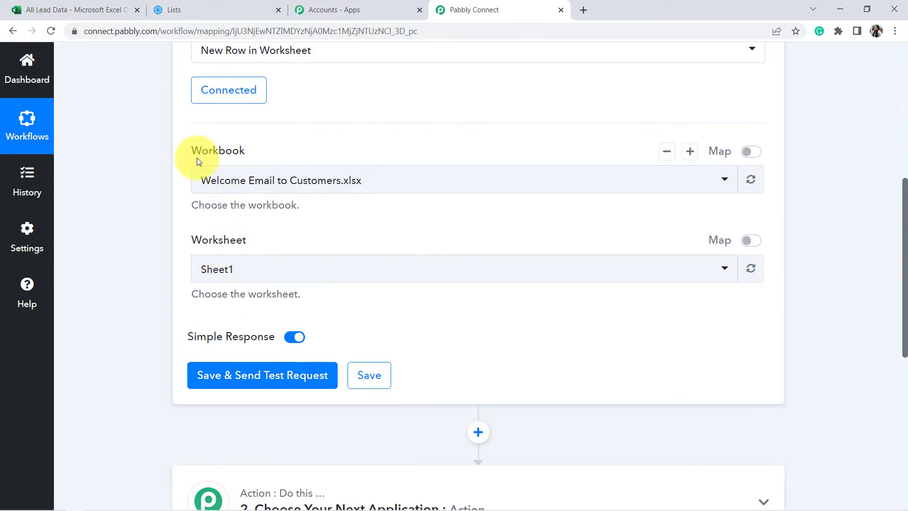
left_click(89, 13)
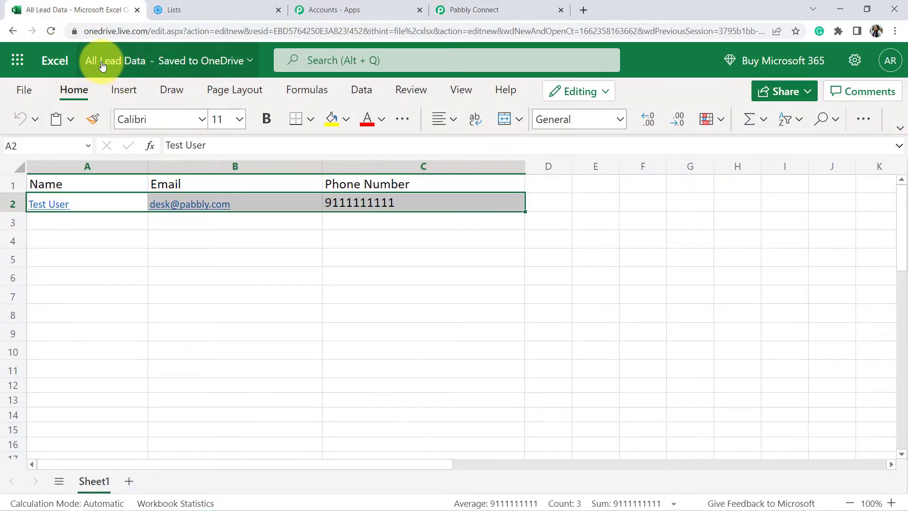
left_click(189, 12)
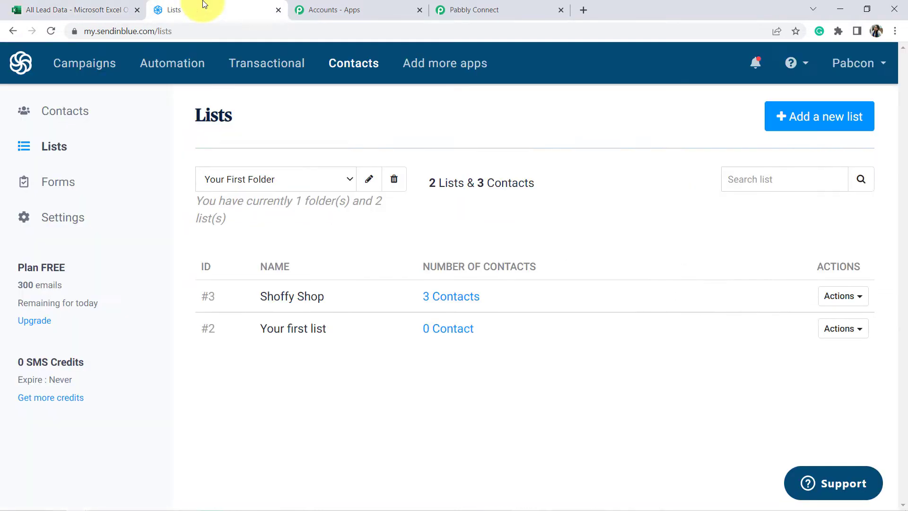
left_click(422, 3)
left_click(486, 6)
left_click_drag(486, 6, 350, 7)
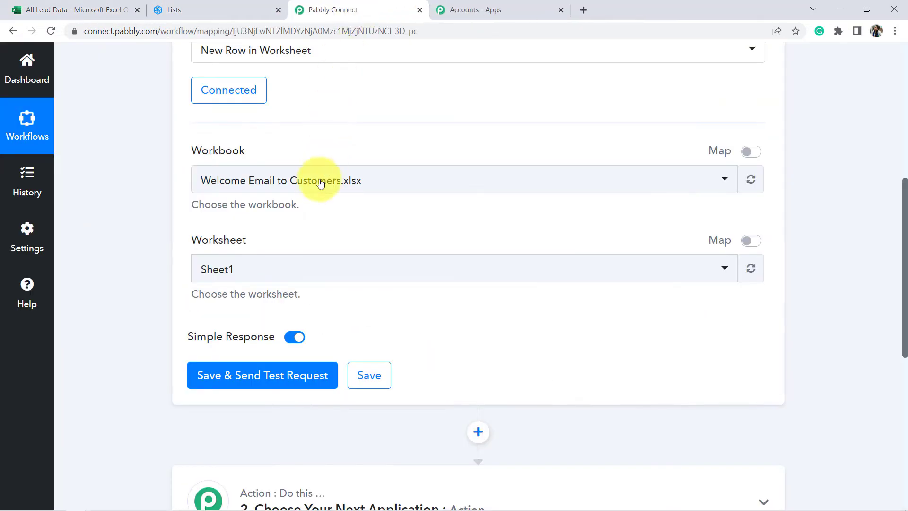
scroll(320, 178, "up", 1)
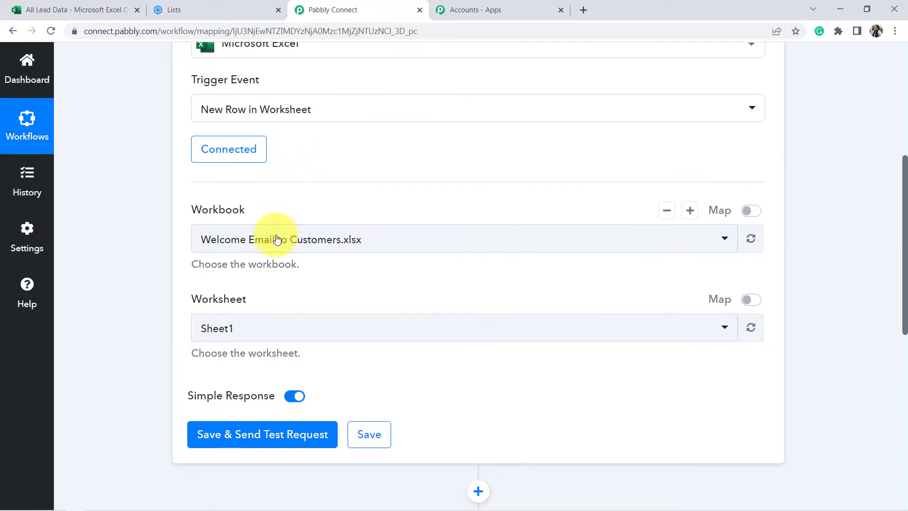
Step: Search 'all' and choose All Lead Data.xlsx as the trigger workbook, keeping Sheet1
left_click(275, 241)
scroll(290, 164, "up", 2)
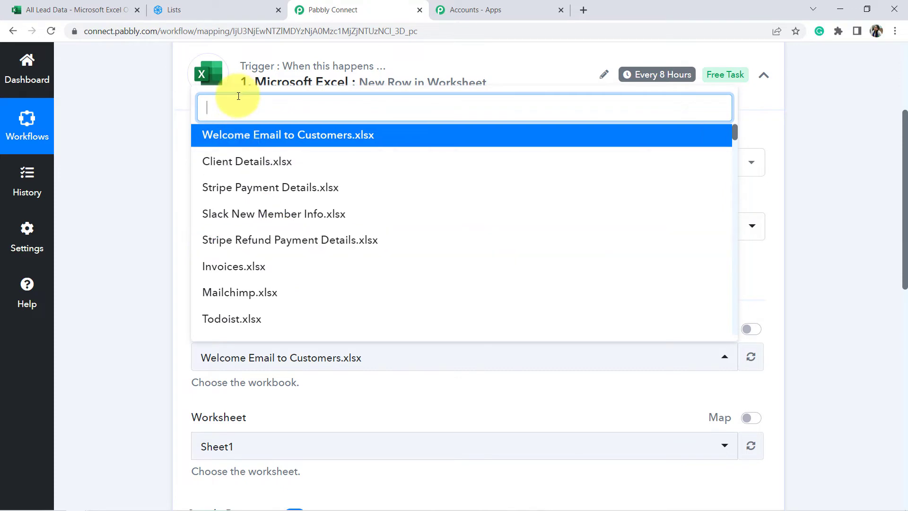
type("all")
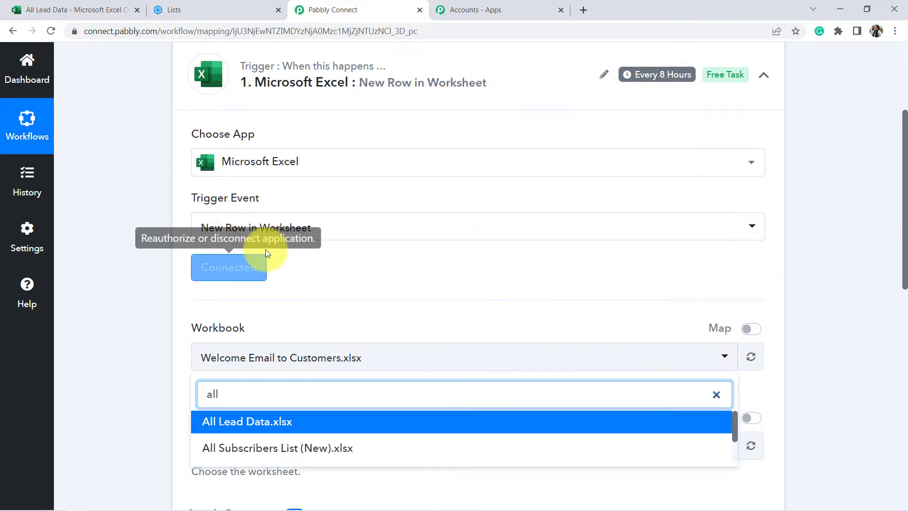
left_click(240, 423)
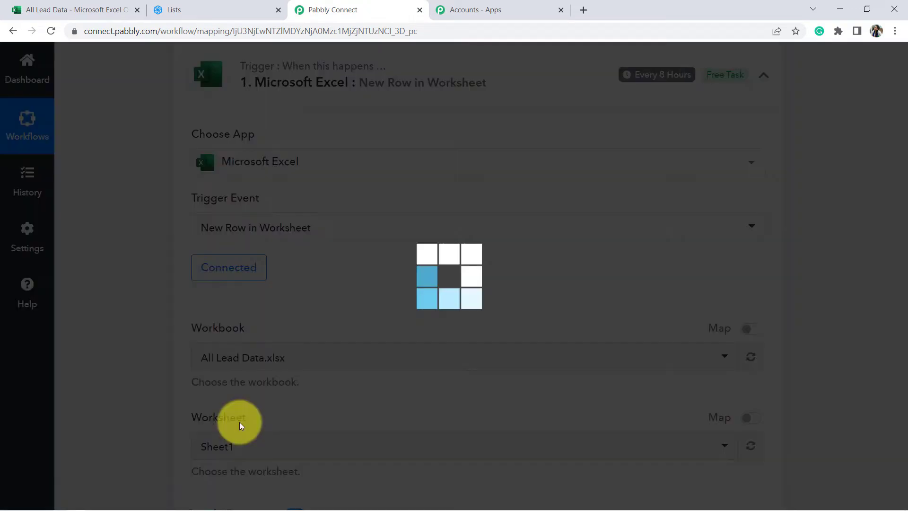
left_click(14, 10)
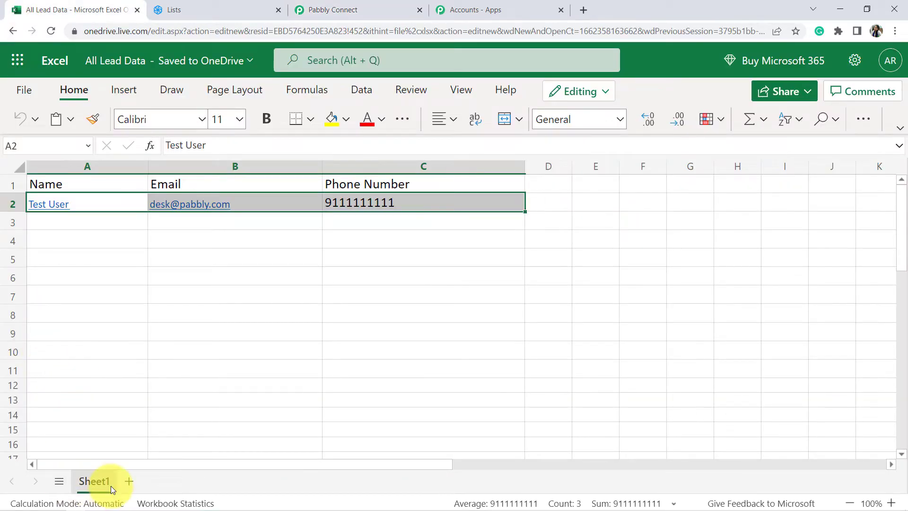
left_click(360, 9)
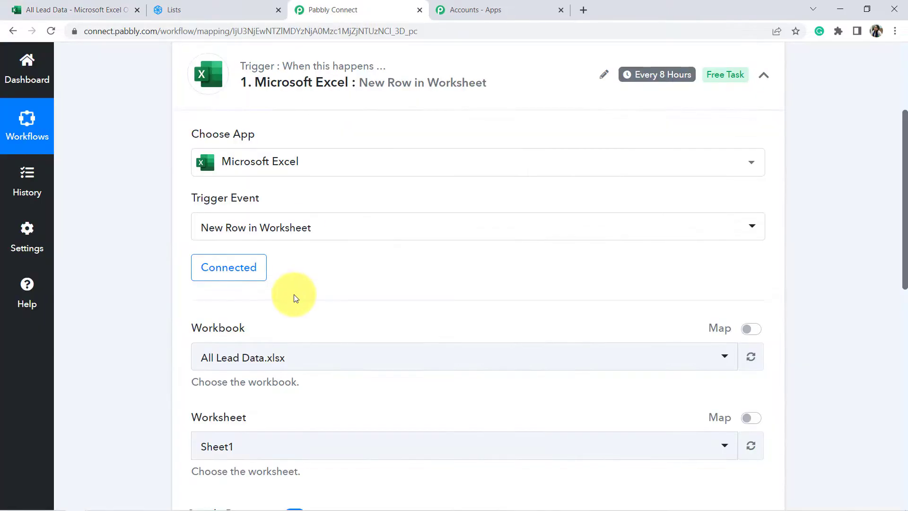
scroll(246, 330, "down", 2)
scroll(167, 334, "down", 4)
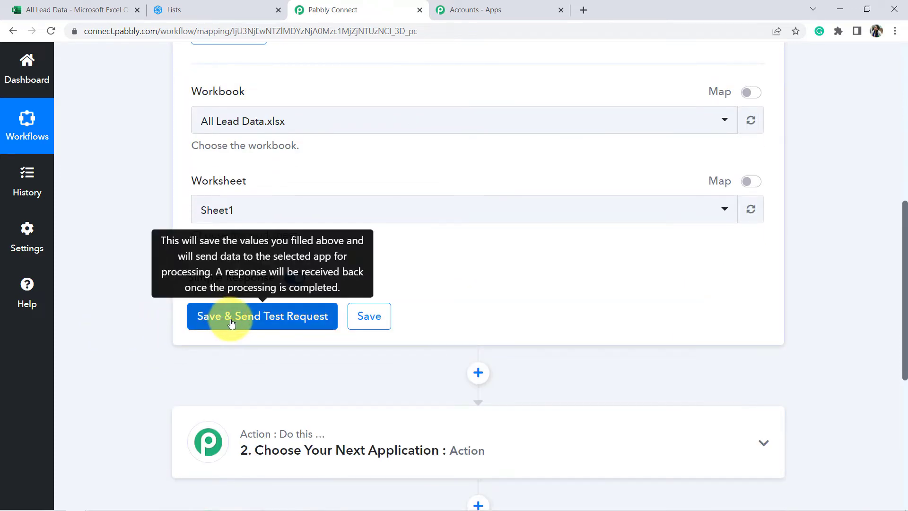
Step: Inspect the empty rows below the existing data in the All Lead Data sheet
left_click(31, 10)
left_click(116, 276)
left_click_drag(89, 220, 375, 294)
left_click(356, 4)
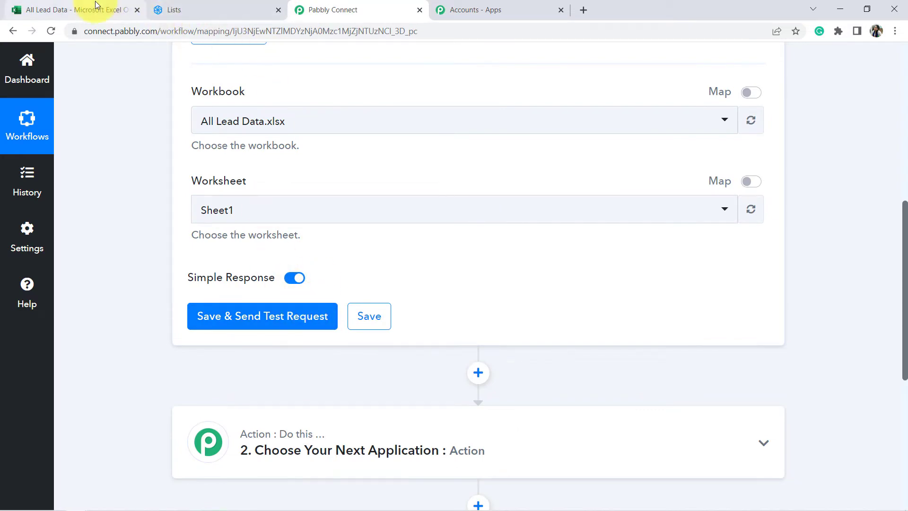
left_click(54, 5)
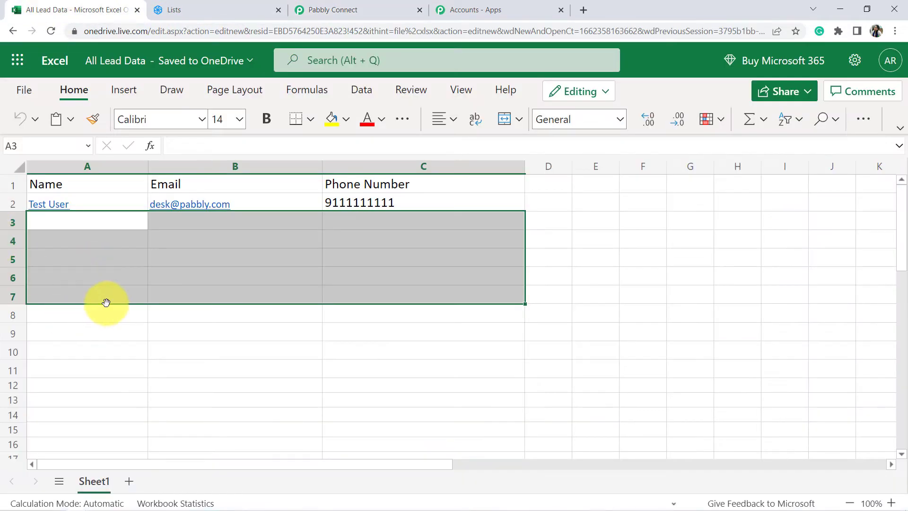
left_click(377, 4)
left_click(71, 9)
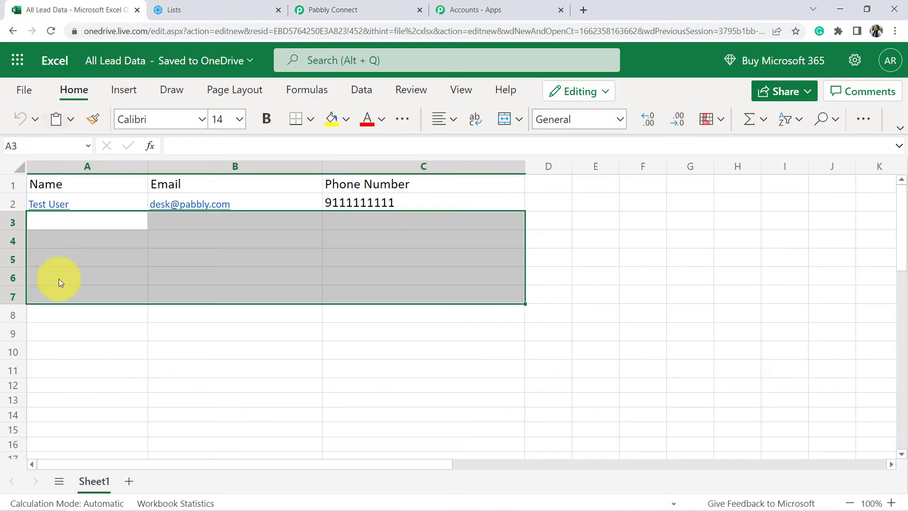
left_click(59, 313)
Step: Enter the test user's name, email address and phone number in cells A3, B3 and C3
left_click(46, 222)
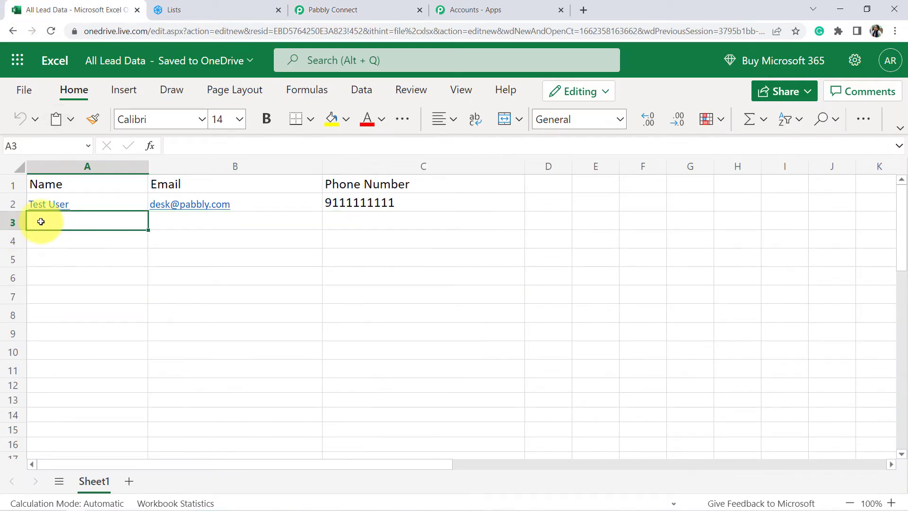
type("Dummy User")
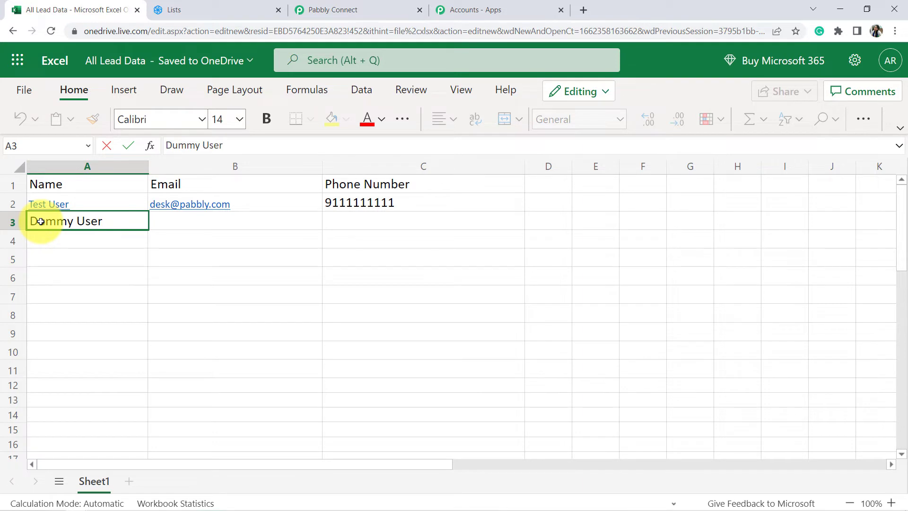
key("Return")
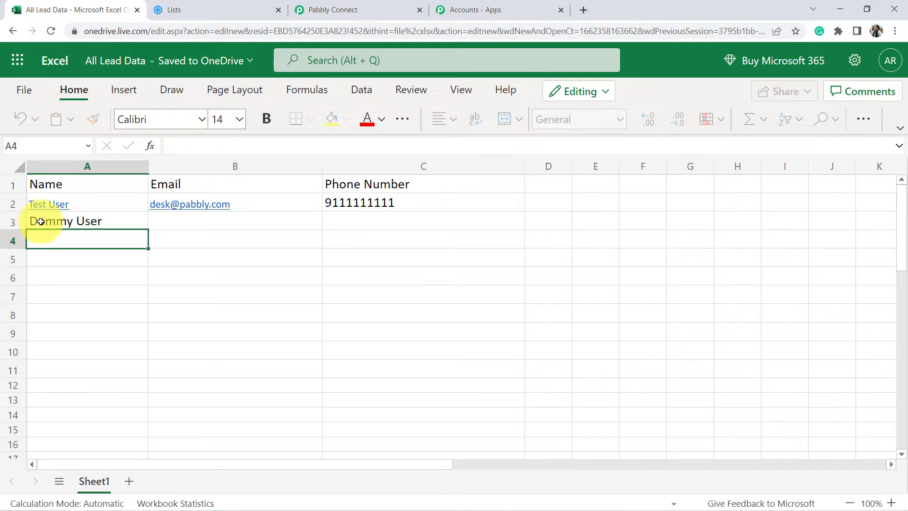
key("Right")
key("Up")
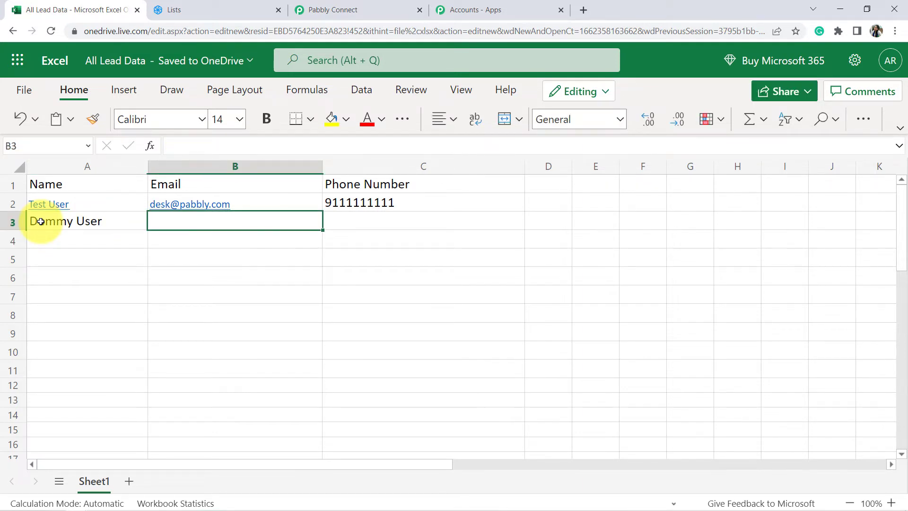
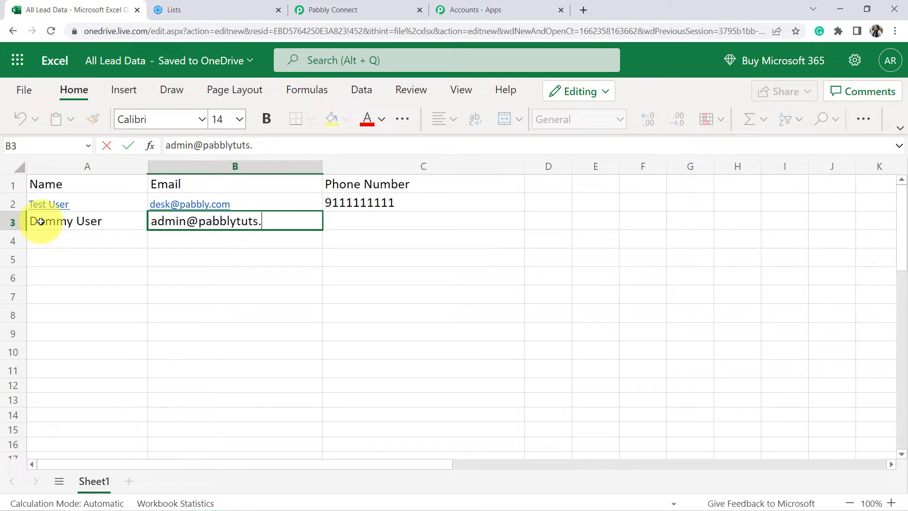
key("Return")
key("Right")
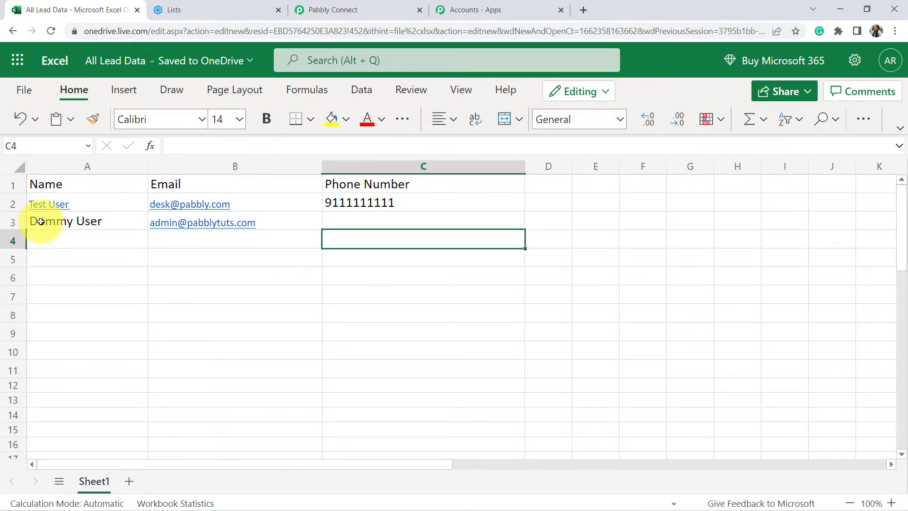
key("Up")
type("9")
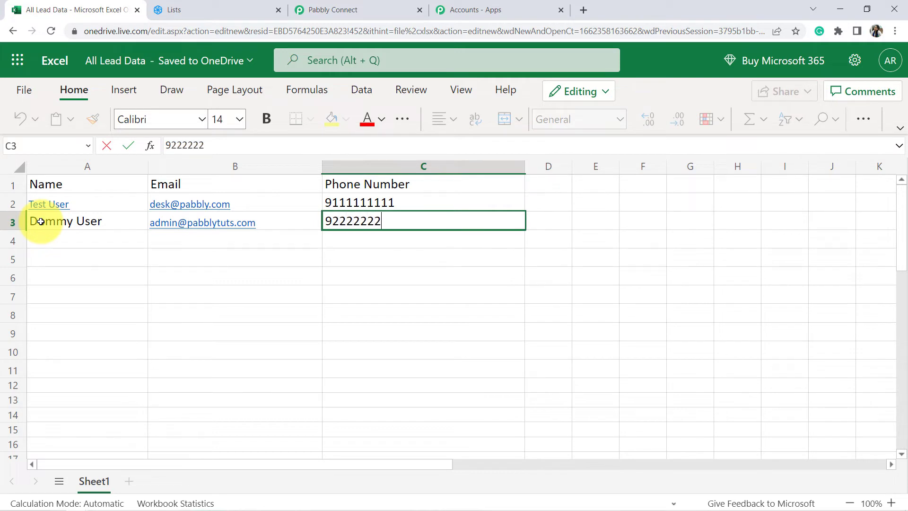
key("Return")
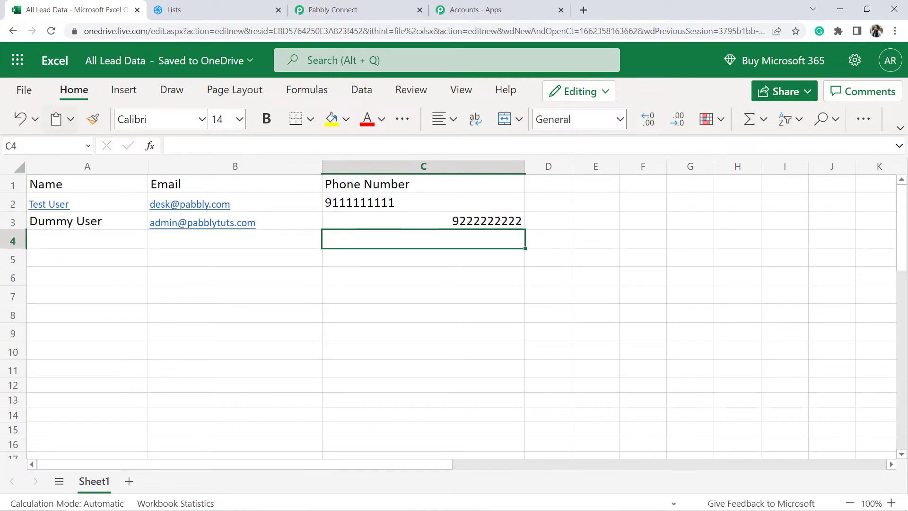
Step: Left-align the Phone Number column C
left_click(400, 167)
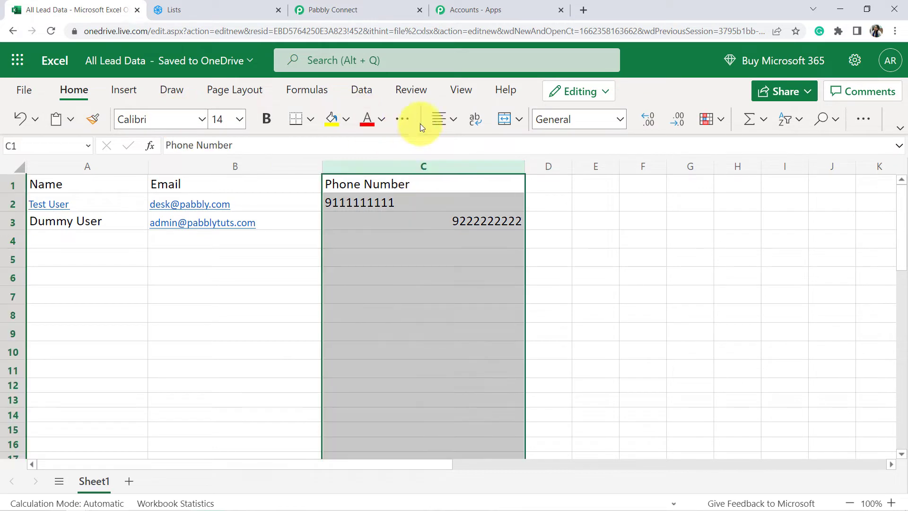
left_click(435, 120)
left_click(446, 180)
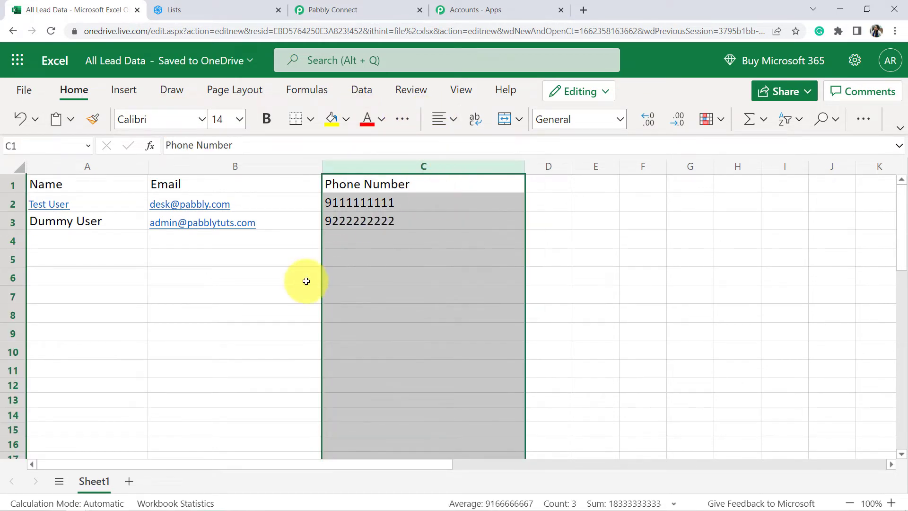
left_click(282, 312)
Step: Set the font size of data rows A2:C6 to 14
left_click(144, 209)
left_click_drag(144, 209, 458, 276)
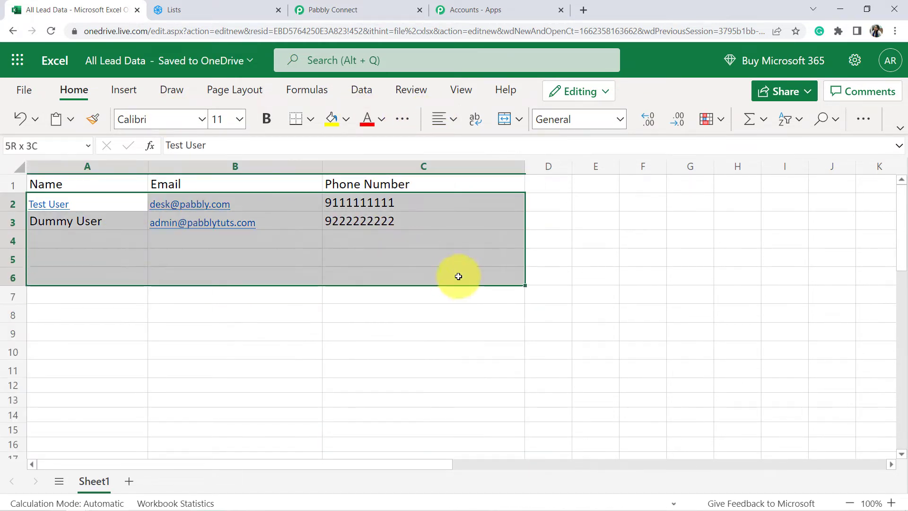
left_click(239, 119)
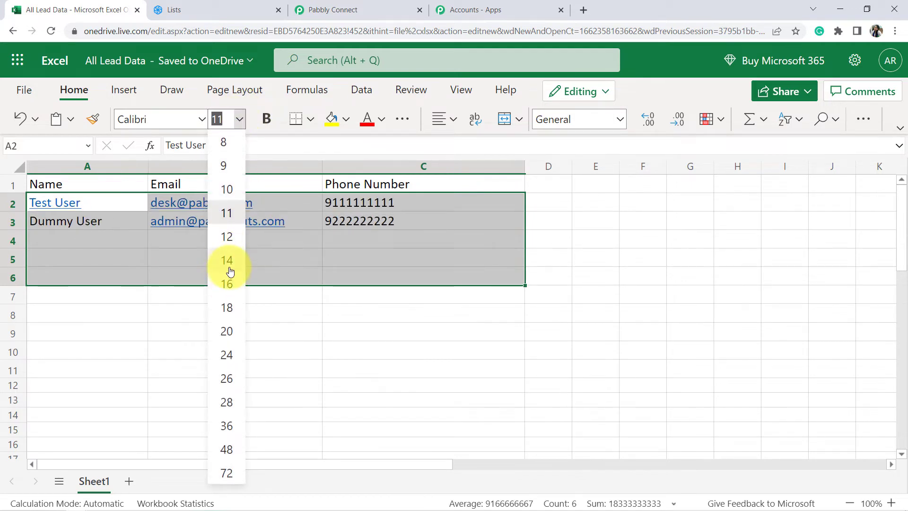
left_click(226, 261)
left_click(203, 301)
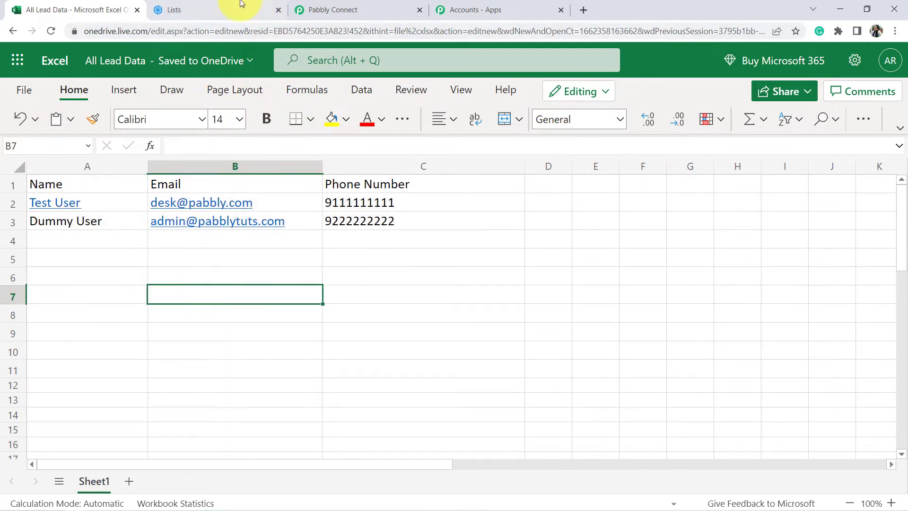
Step: Check the phone number in C3, then return to the Pabbly Connect workflow
left_click(142, 253)
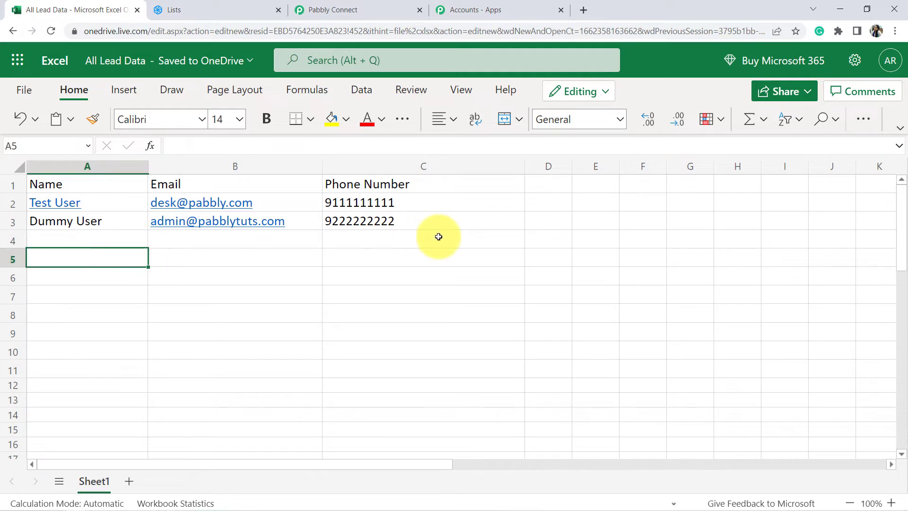
left_click(427, 221)
key("Down")
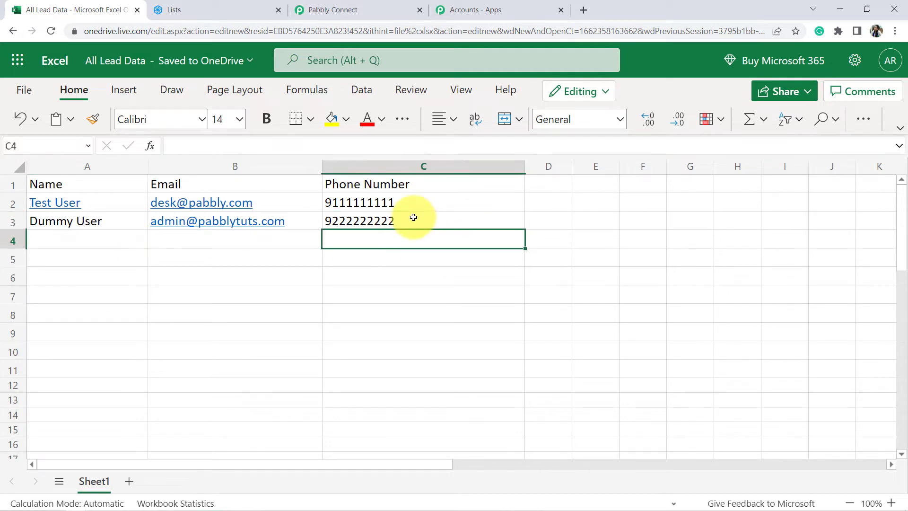
left_click(414, 217)
key("Down")
left_click(369, 7)
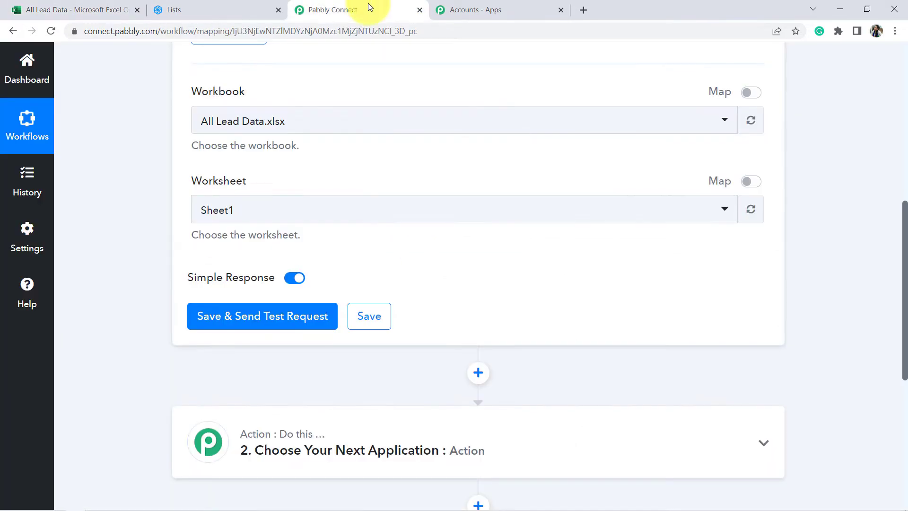
left_click(222, 322)
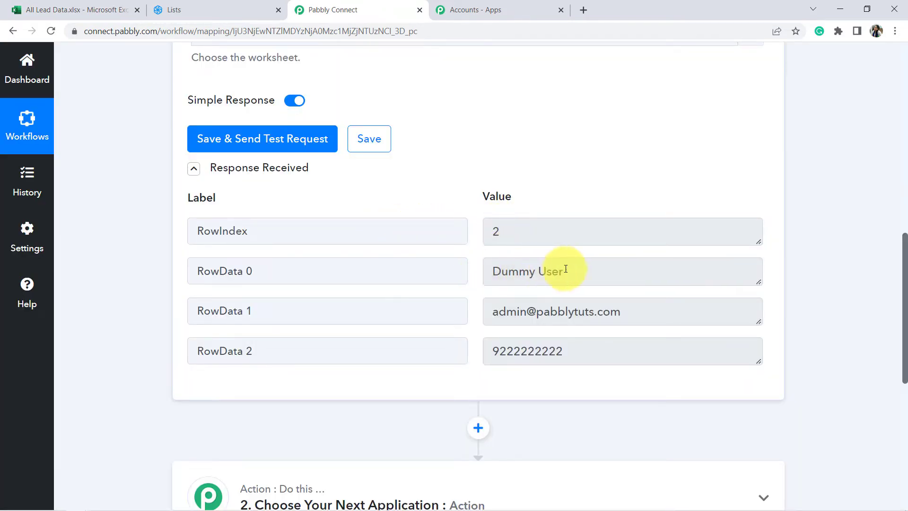
left_click_drag(577, 271, 497, 271)
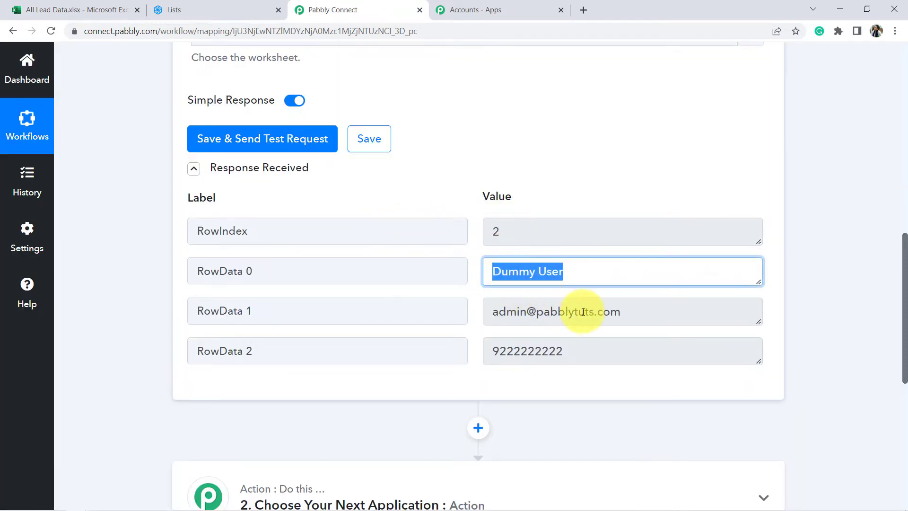
left_click_drag(588, 312, 480, 320)
left_click_drag(555, 351, 417, 356)
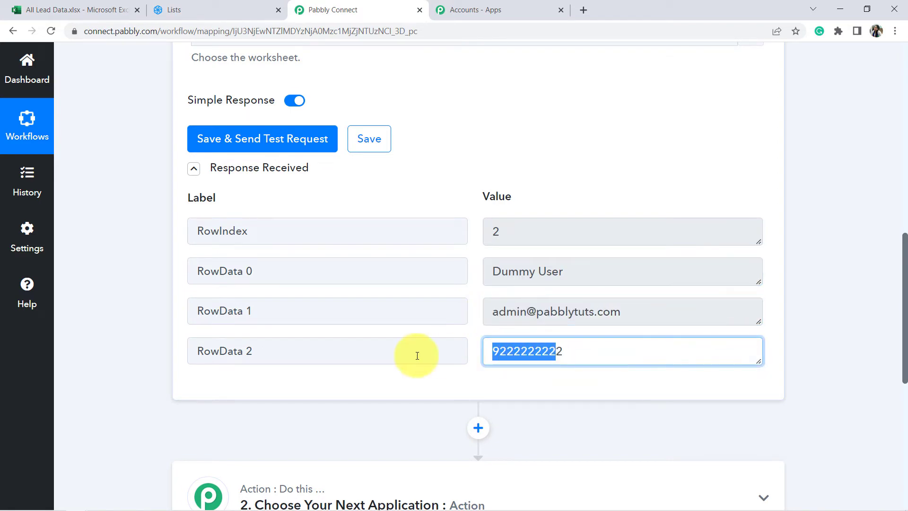
left_click(28, 7)
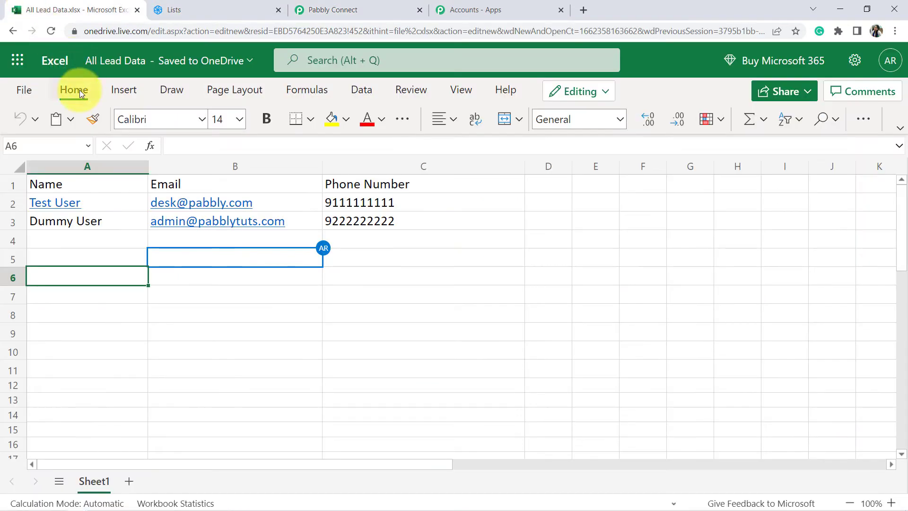
left_click(338, 11)
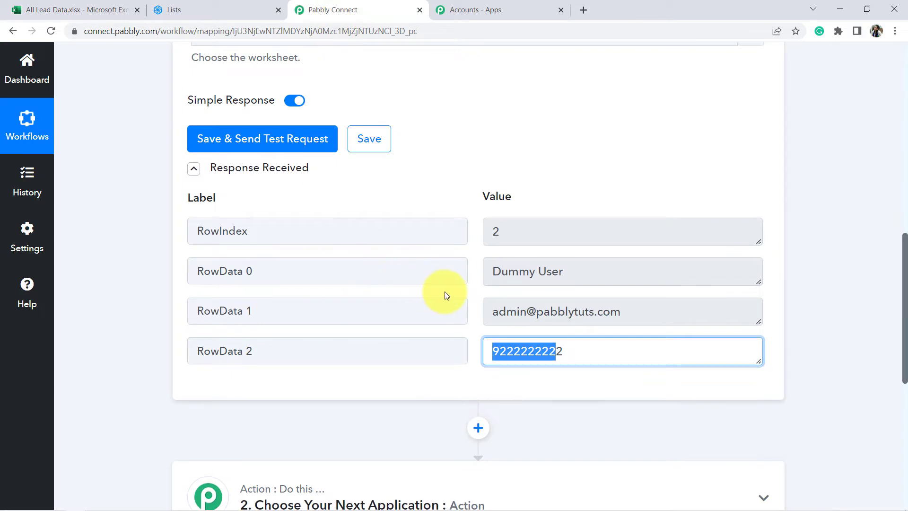
scroll(582, 199, "down", 1)
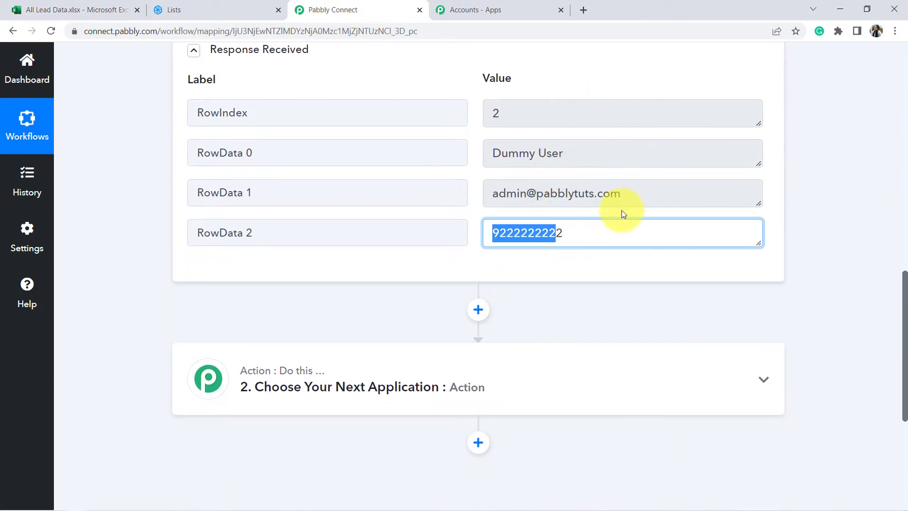
scroll(520, 236, "down", 2)
Step: Search 'sendin', select Sendinblue as the action app, and choose Create or Update Contact
left_click(398, 281)
left_click(203, 354)
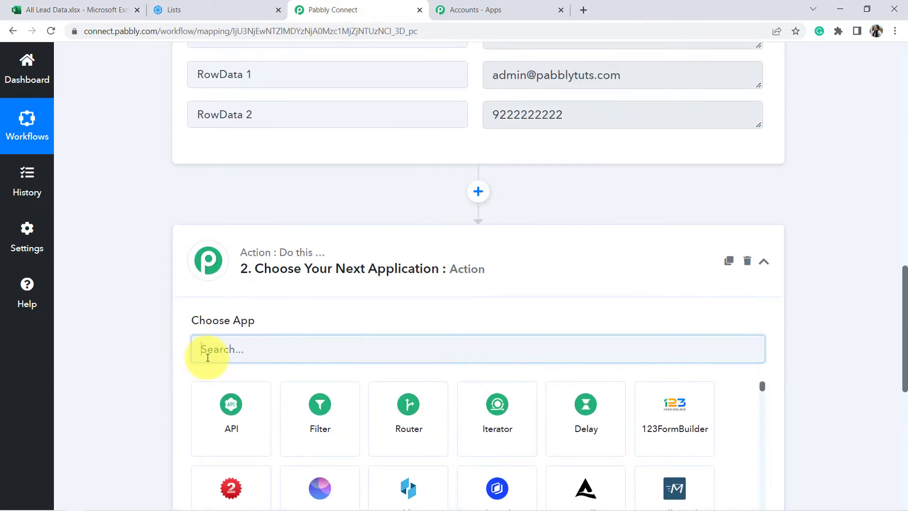
type("send")
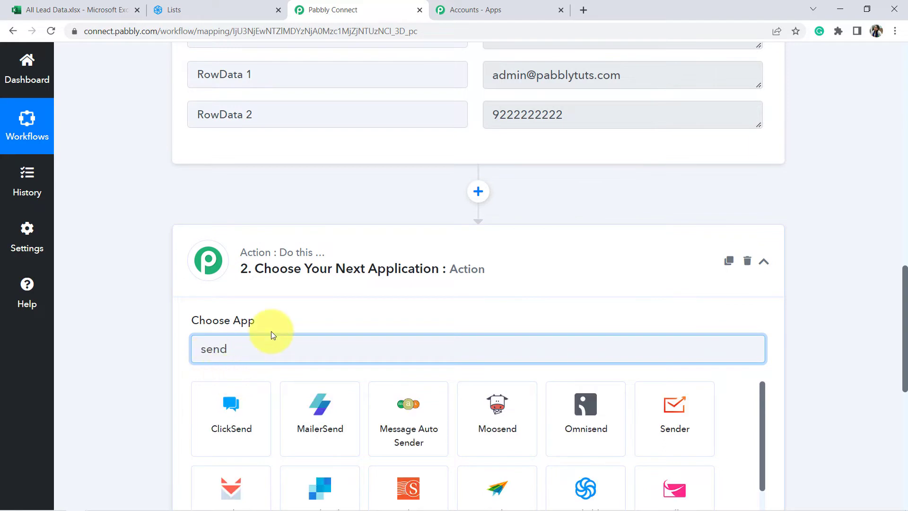
type("in")
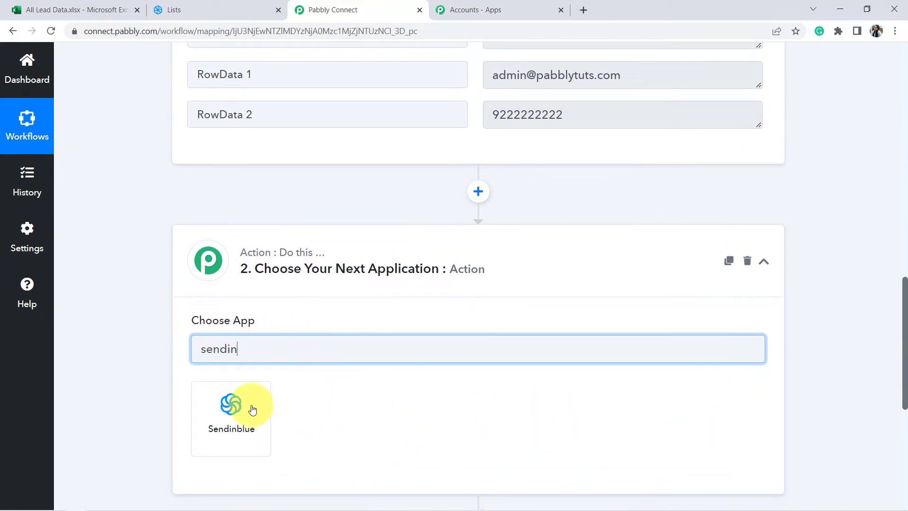
left_click(252, 409)
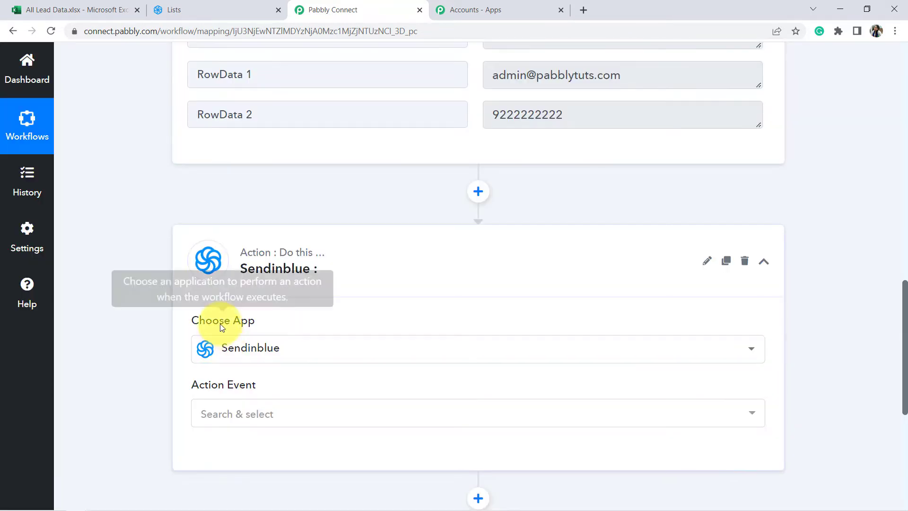
scroll(235, 314, "down", 5)
left_click(245, 183)
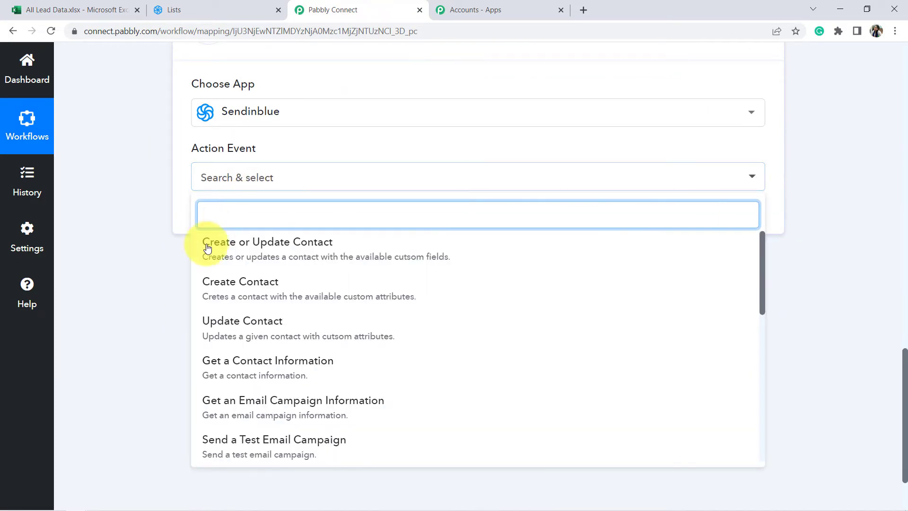
left_click(306, 255)
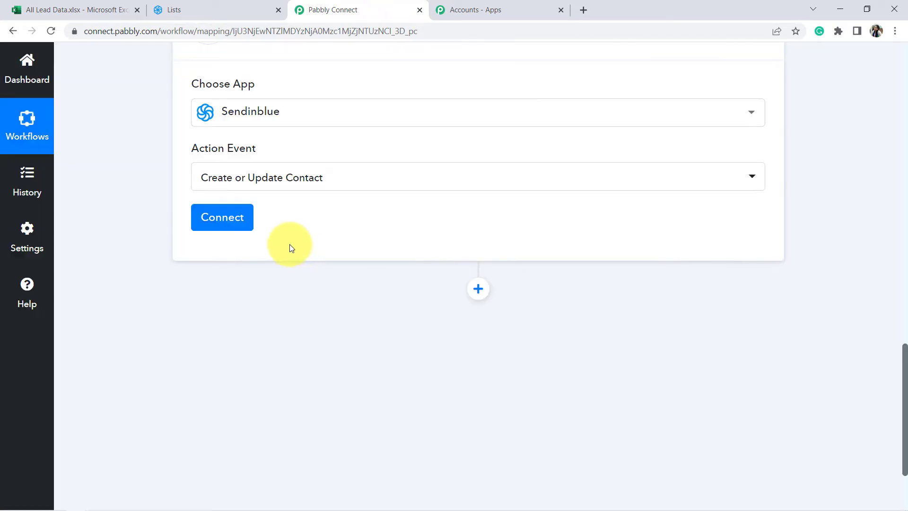
Step: Start a new Sendinblue connection, named Sendinblue #23
left_click(232, 218)
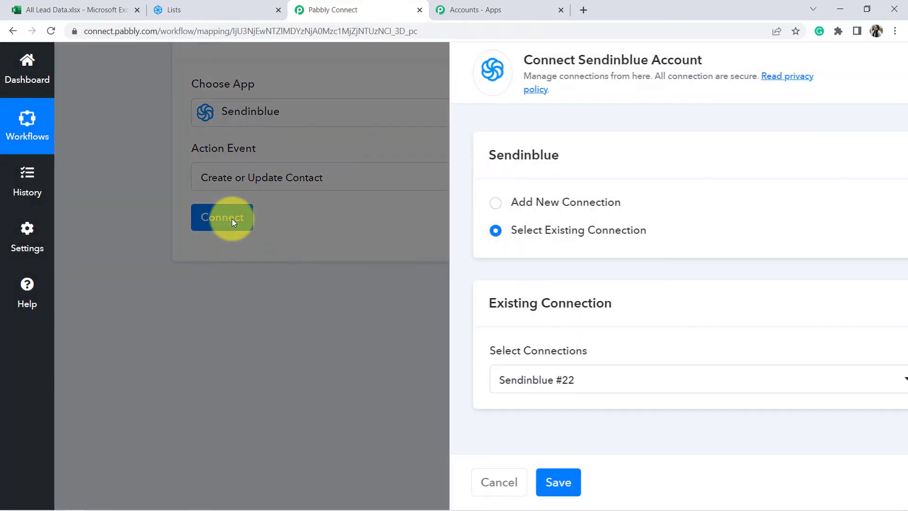
left_click(503, 205)
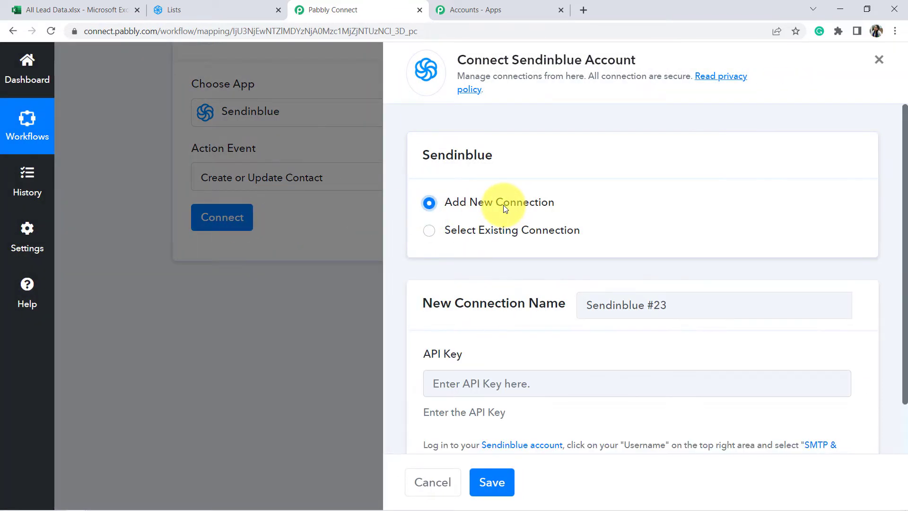
scroll(479, 281, "down", 2)
left_click_drag(450, 251, 528, 250)
scroll(433, 294, "up", 1)
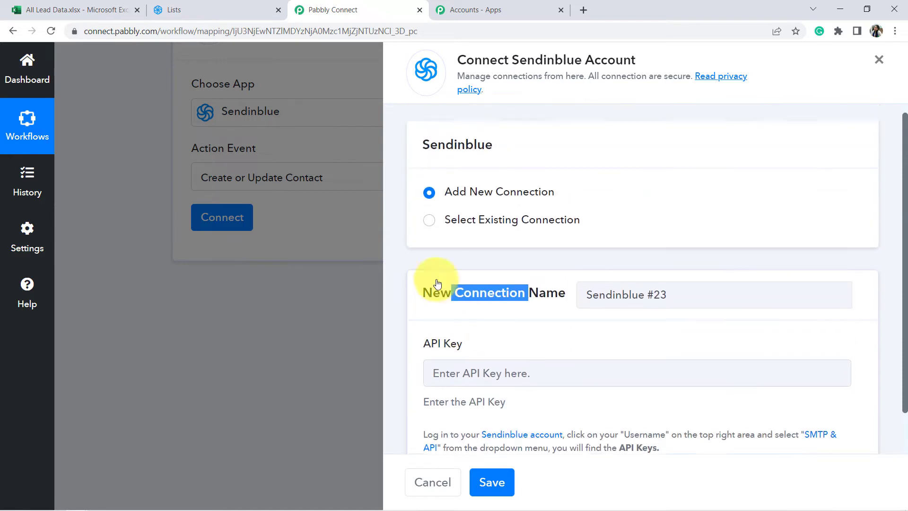
Step: Review the API Key help text and open Sendinblue's SMTP & API page listing API keys
left_click_drag(423, 354, 653, 355)
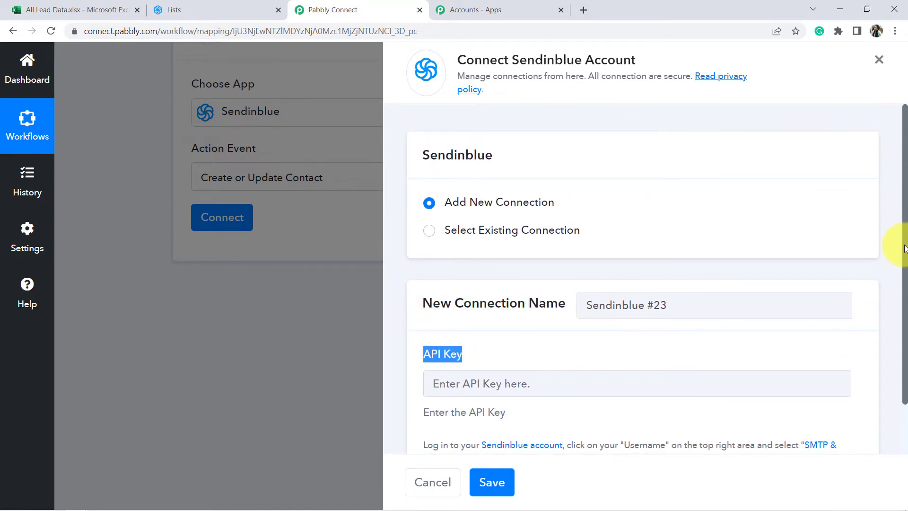
left_click_drag(904, 248, 892, 318)
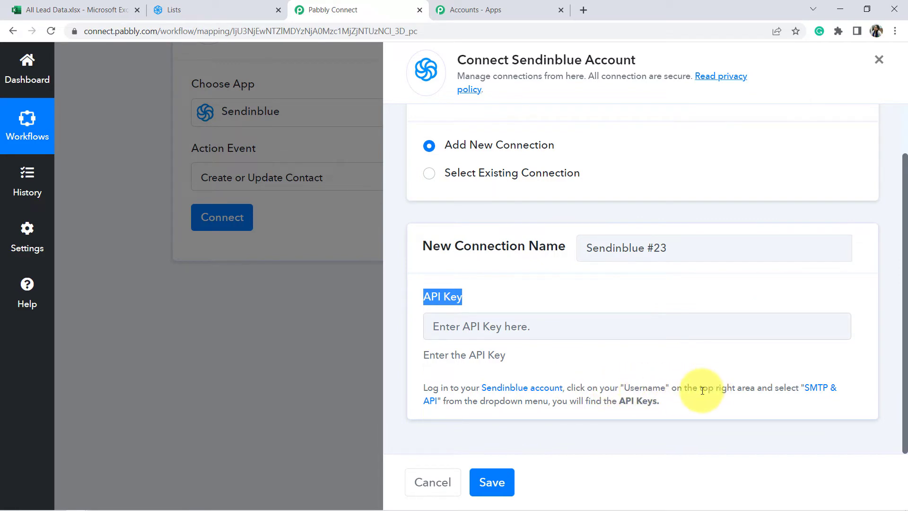
left_click_drag(702, 390, 768, 387)
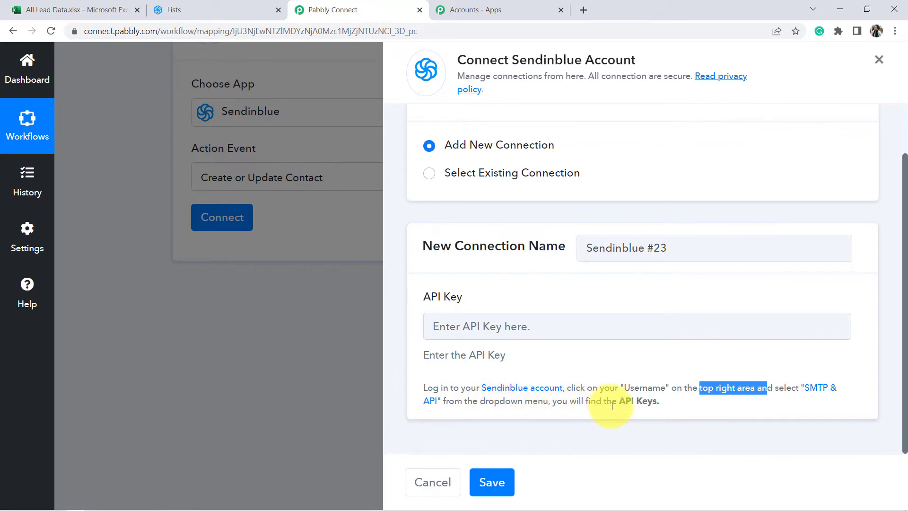
left_click(472, 390)
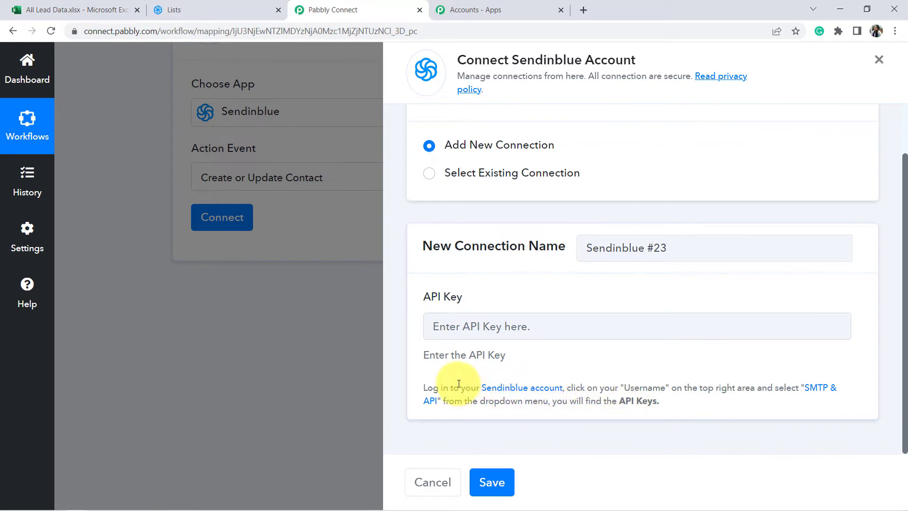
left_click_drag(458, 385, 585, 389)
left_click(604, 395)
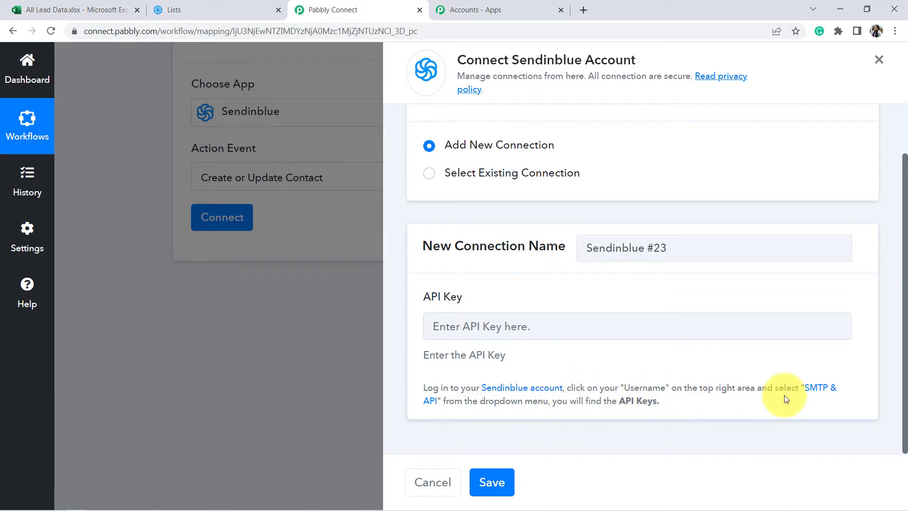
left_click(815, 390)
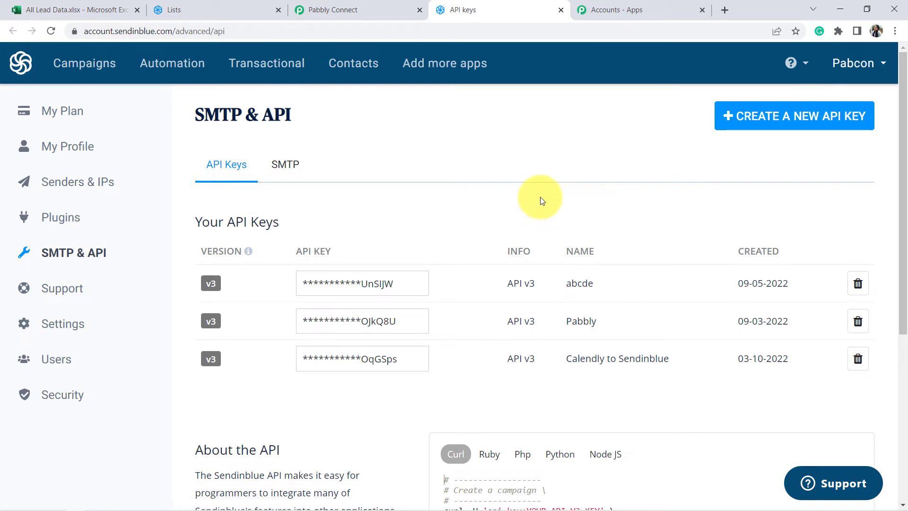
Step: Generate a Sendinblue API key named 'Connection in Between MS Excel and Sendinblue' and copy it
left_click(767, 121)
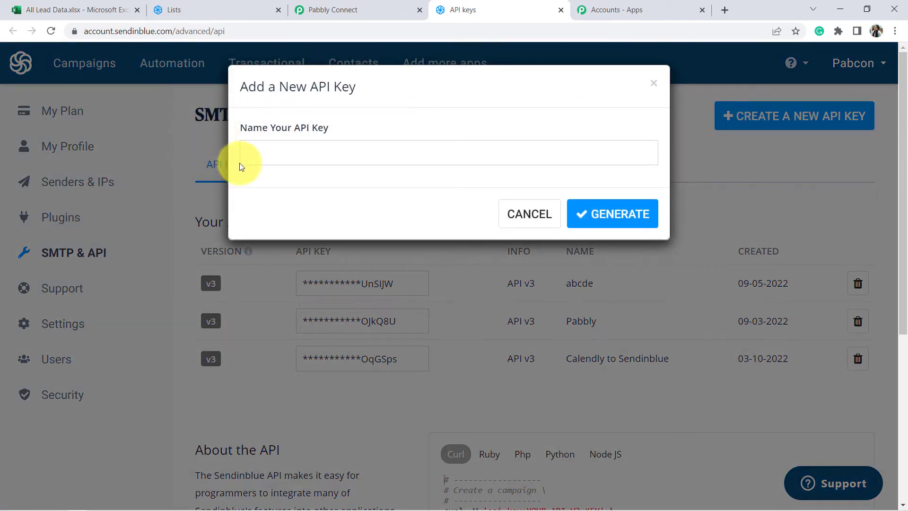
left_click(258, 156)
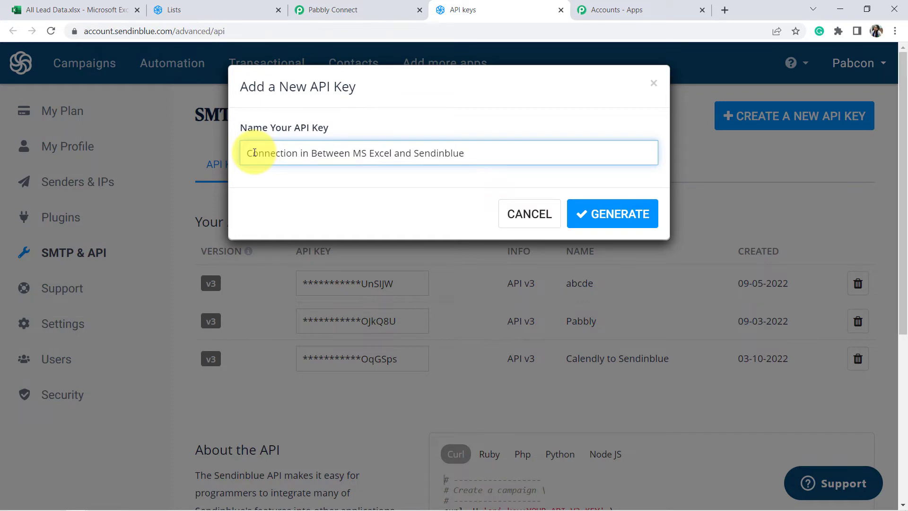
left_click(594, 211)
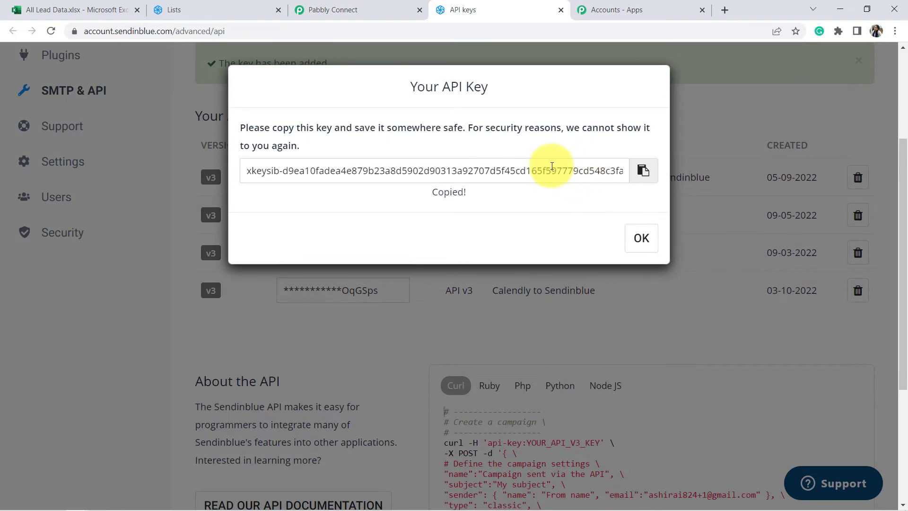
left_click(642, 171)
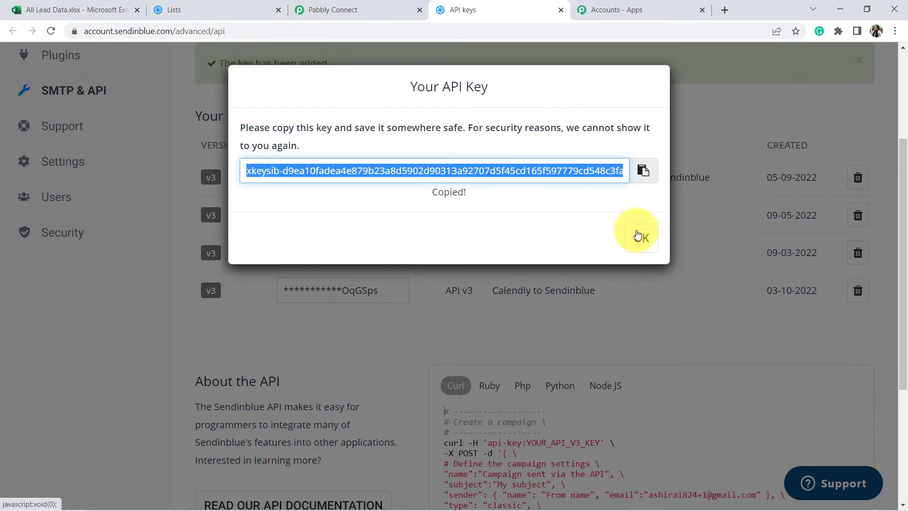
left_click(638, 235)
left_click(364, 7)
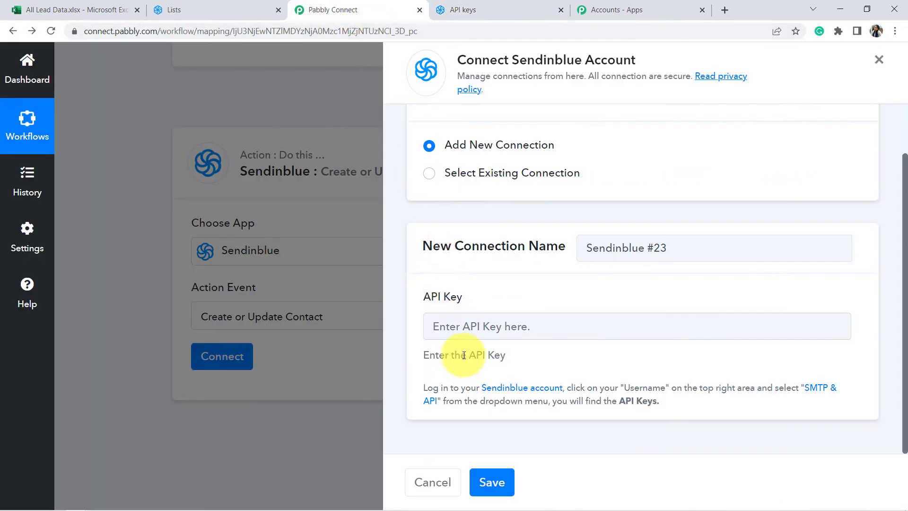
Step: Paste the copied API key into the Sendinblue connection and save it
left_click(462, 326)
key("ctrl+v")
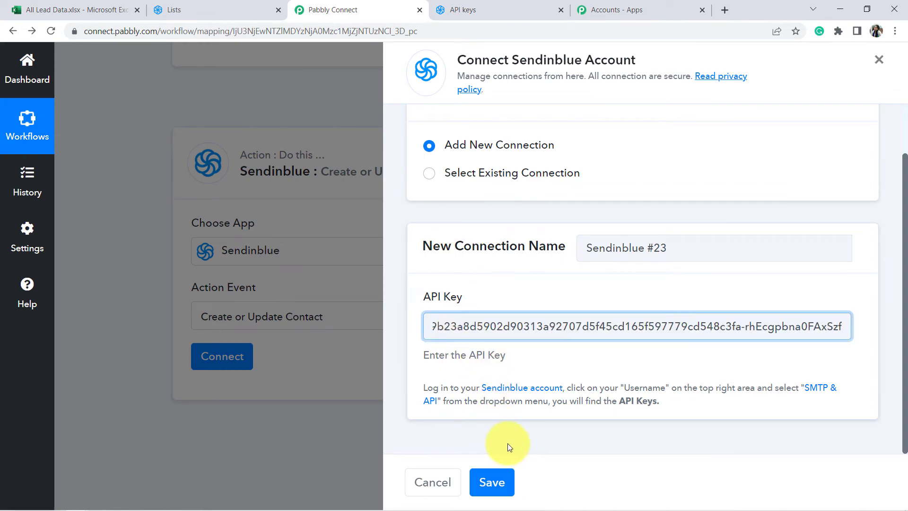
left_click(494, 481)
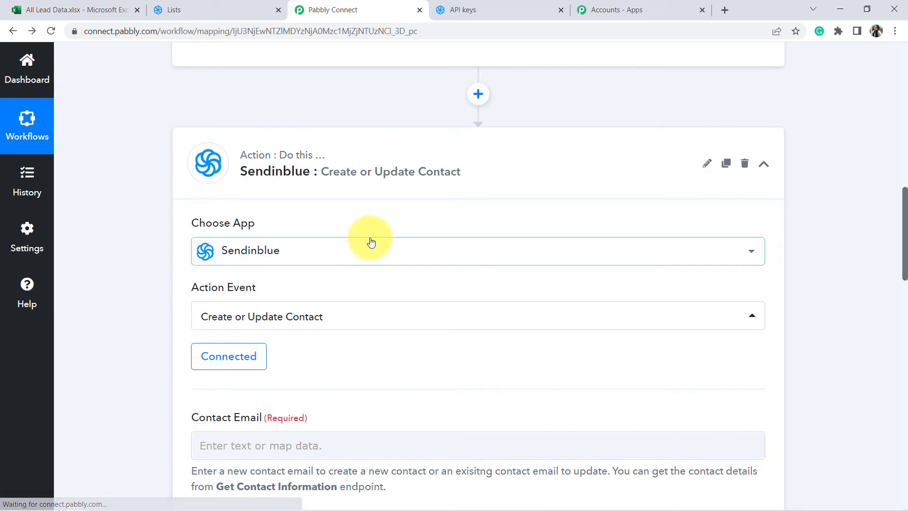
Step: Review the received Excel test row values on the connected Sendinblue action
scroll(402, 242, "up", 2)
scroll(473, 246, "down", 3)
scroll(496, 213, "up", 10)
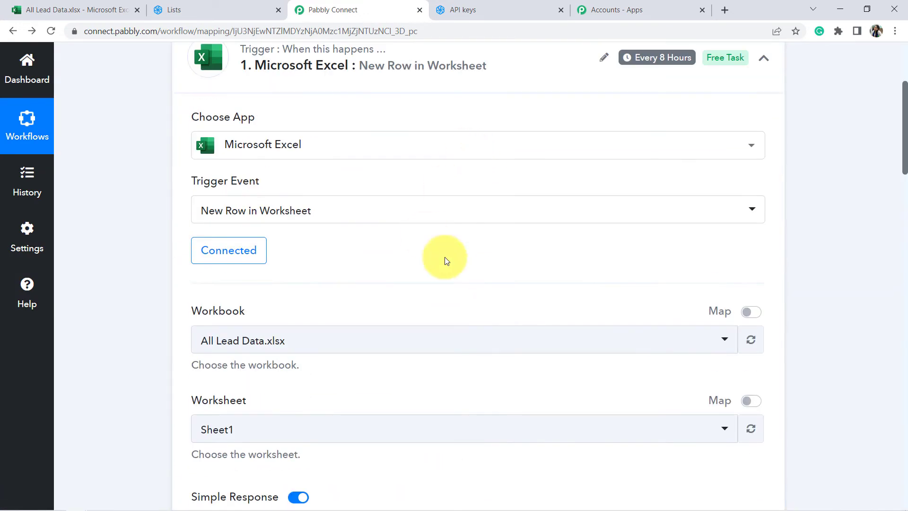
scroll(293, 357, "down", 6)
left_click(227, 265)
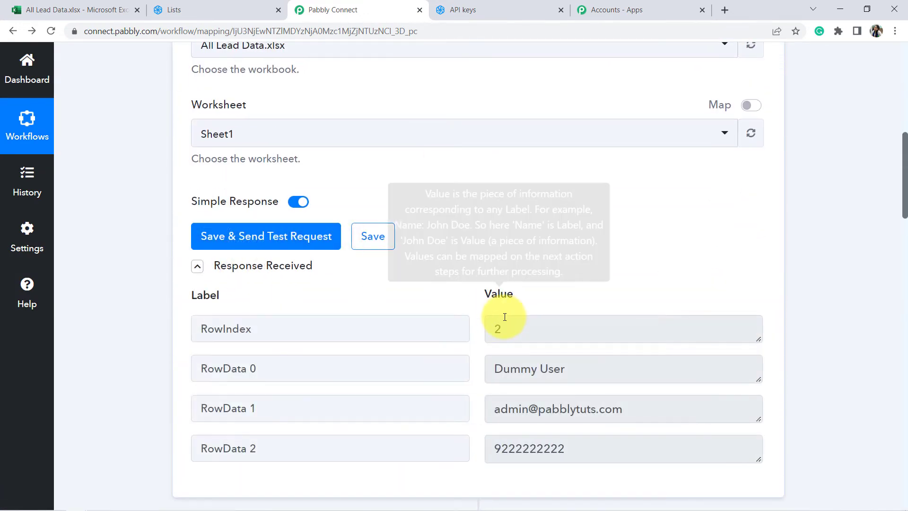
Step: Scroll down to the required Contact Email field and read its help text
scroll(504, 317, "down", 3)
scroll(111, 242, "down", 9)
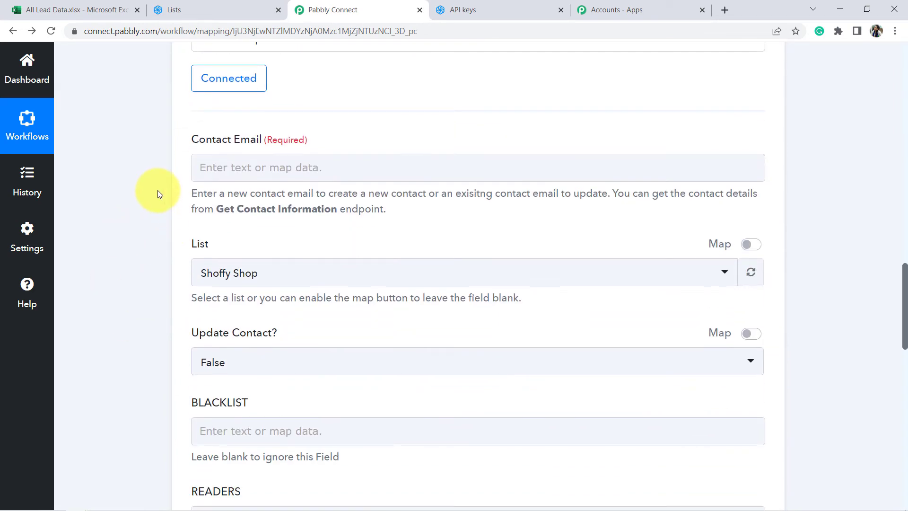
left_click_drag(261, 140, 264, 142)
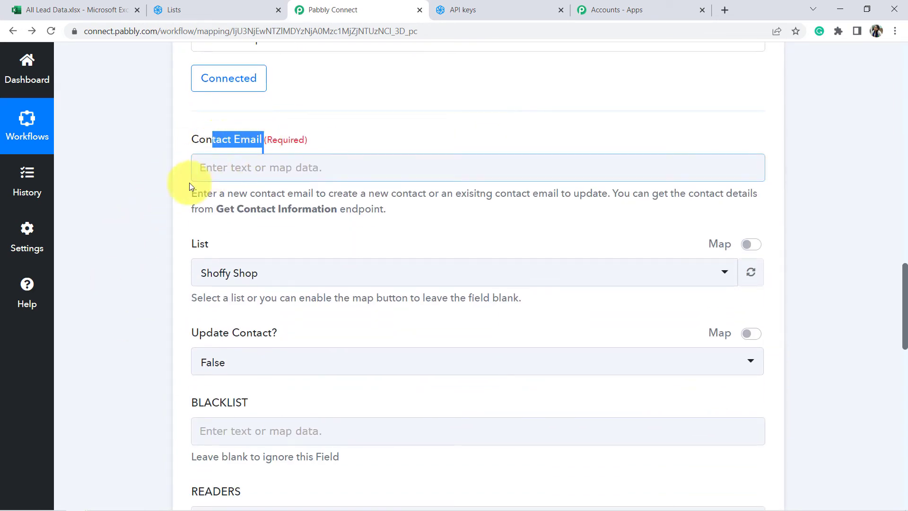
left_click(146, 207)
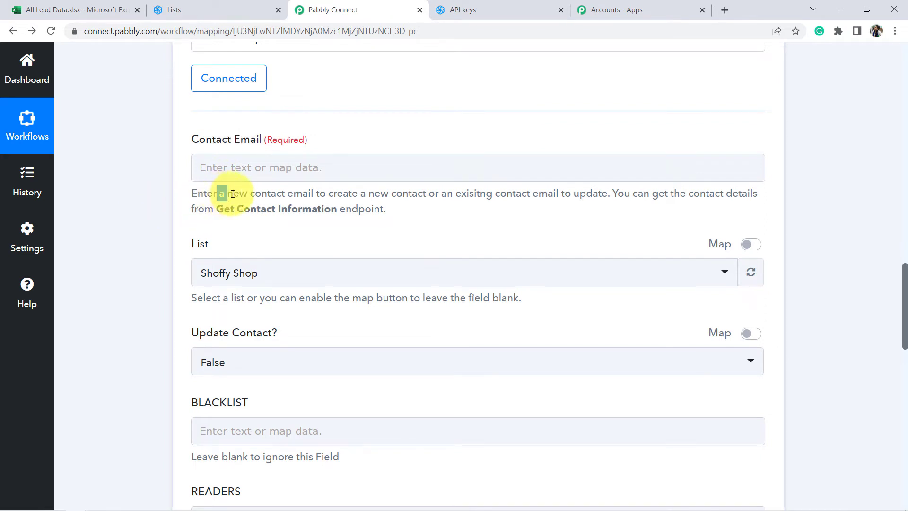
left_click_drag(233, 194, 610, 197)
left_click_drag(630, 194, 368, 206)
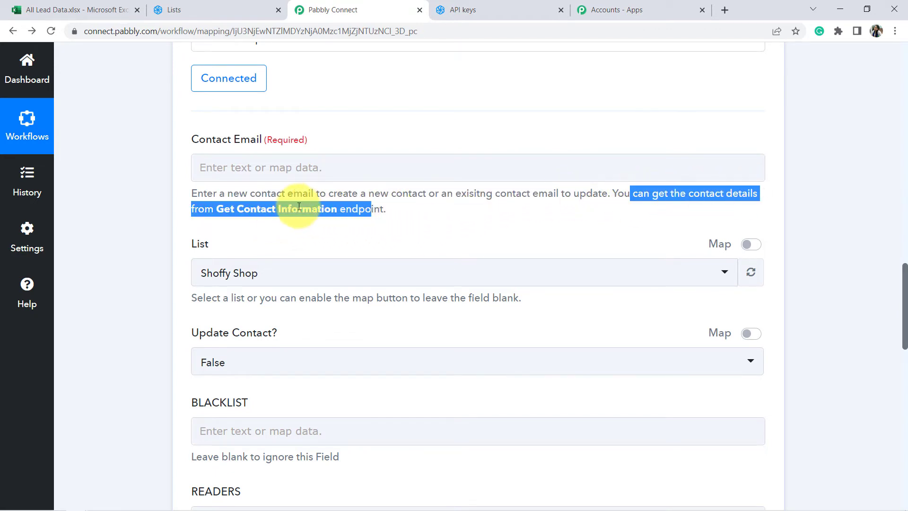
left_click(146, 211)
left_click(213, 168)
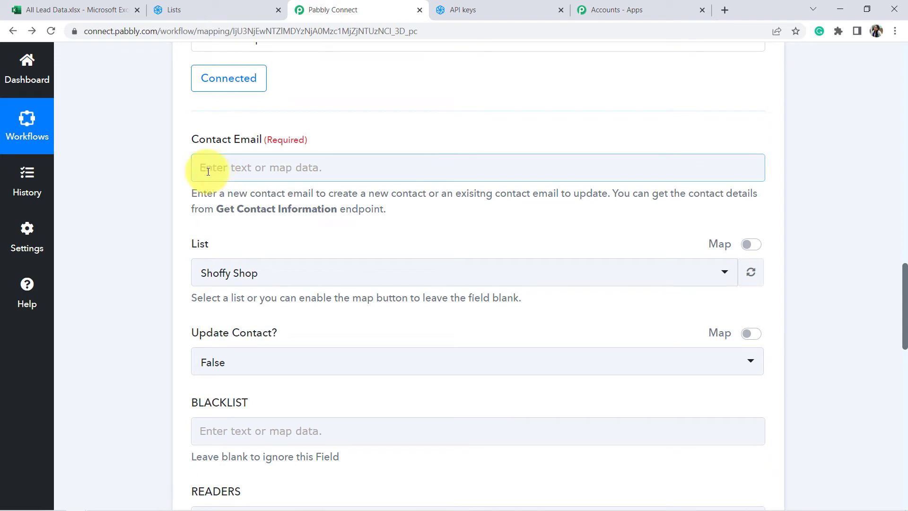
Step: Map Contact Email to RowData 1 from 'Microsoft Excel: New Row in Worksheet'
left_click(265, 169)
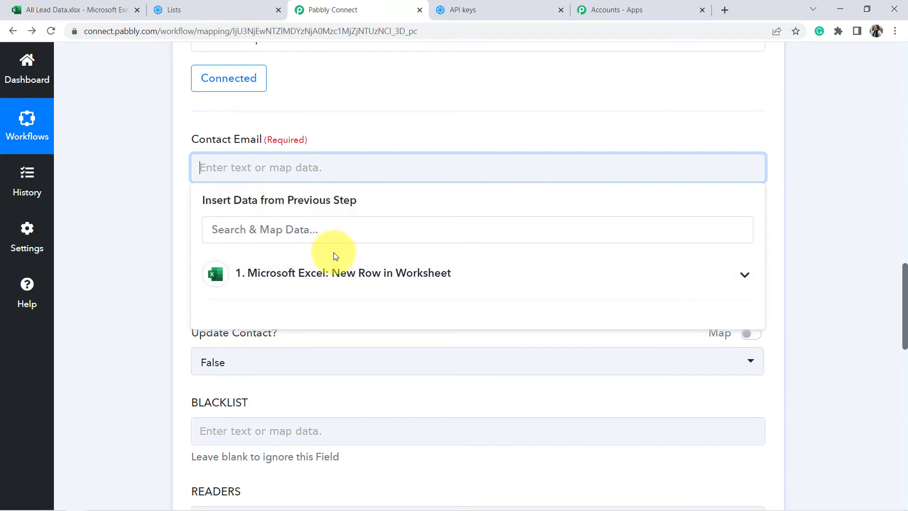
left_click(314, 273)
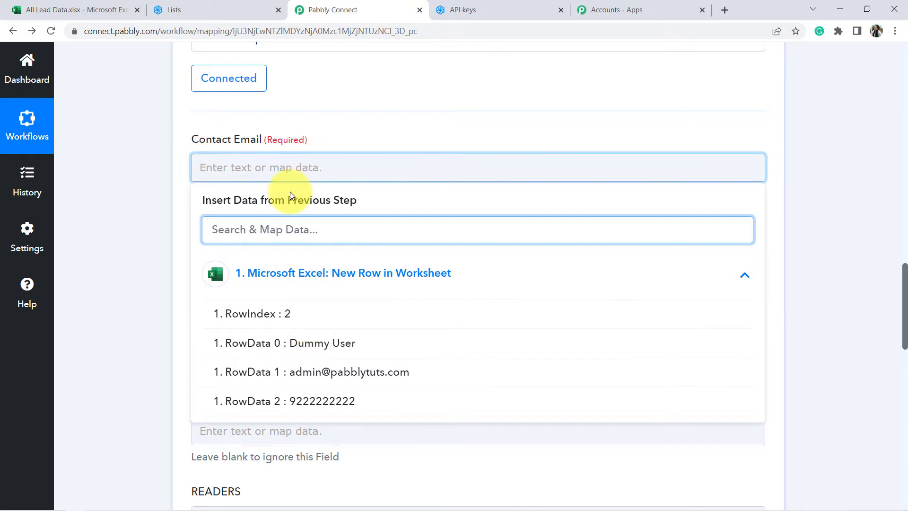
left_click(322, 372)
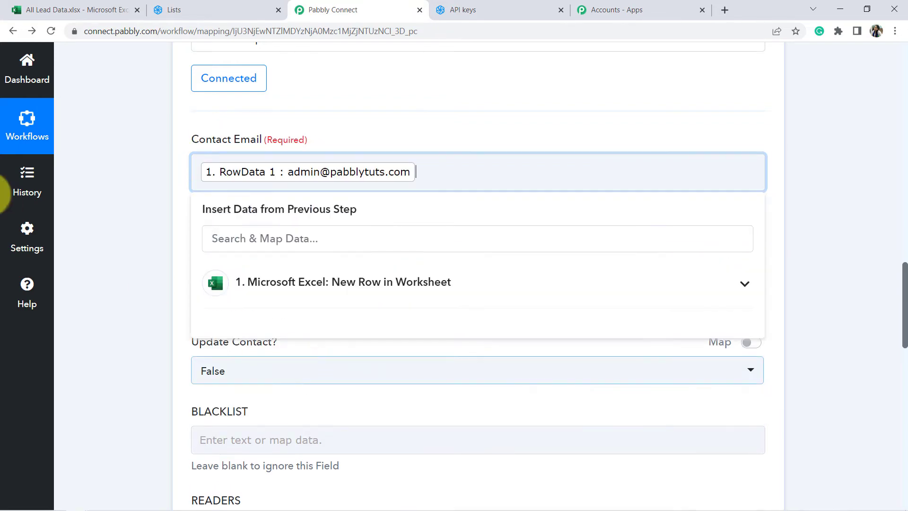
left_click(113, 256)
scroll(113, 256, "down", 4)
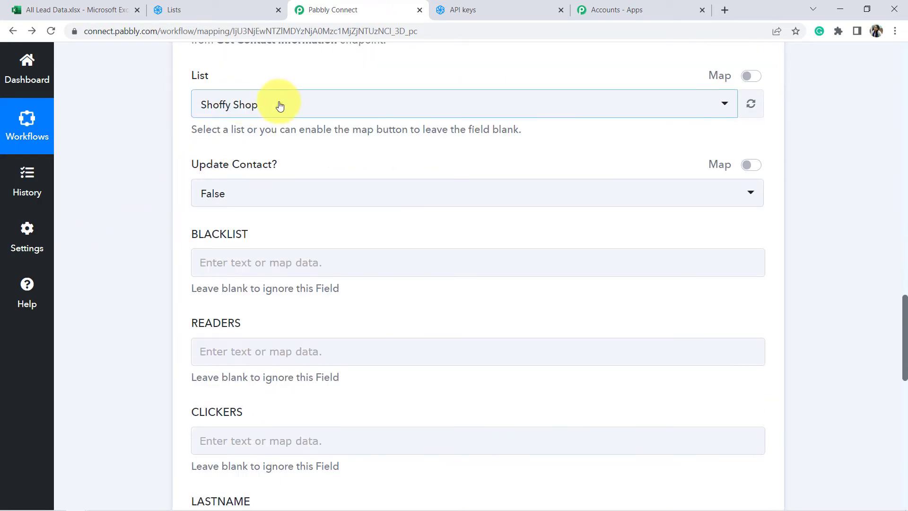
Step: Check the list name in Sendinblue and set the List field to 'Your first list'
left_click(154, 5)
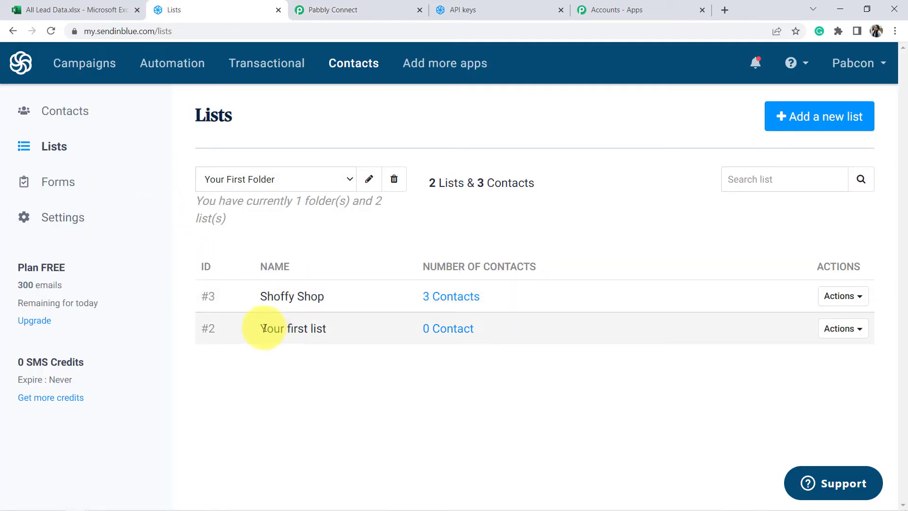
left_click_drag(266, 328, 334, 328)
left_click(344, 7)
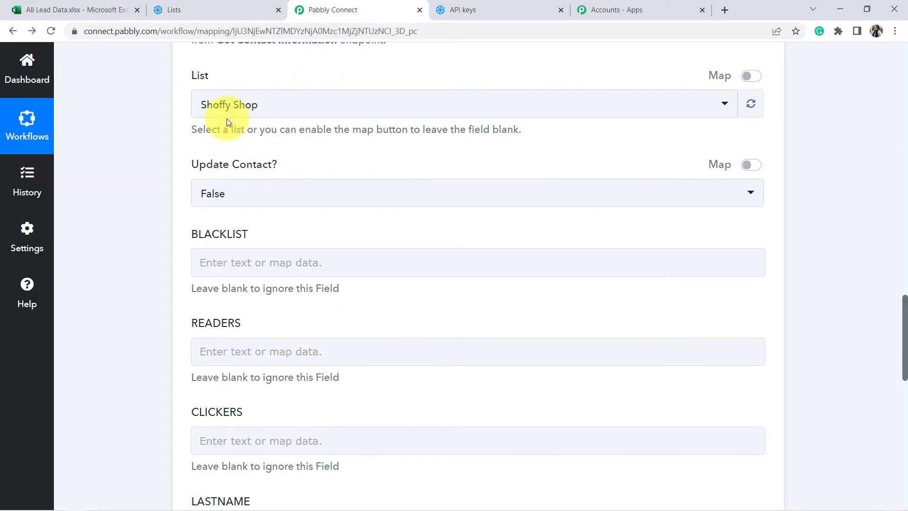
left_click(240, 105)
left_click(239, 195)
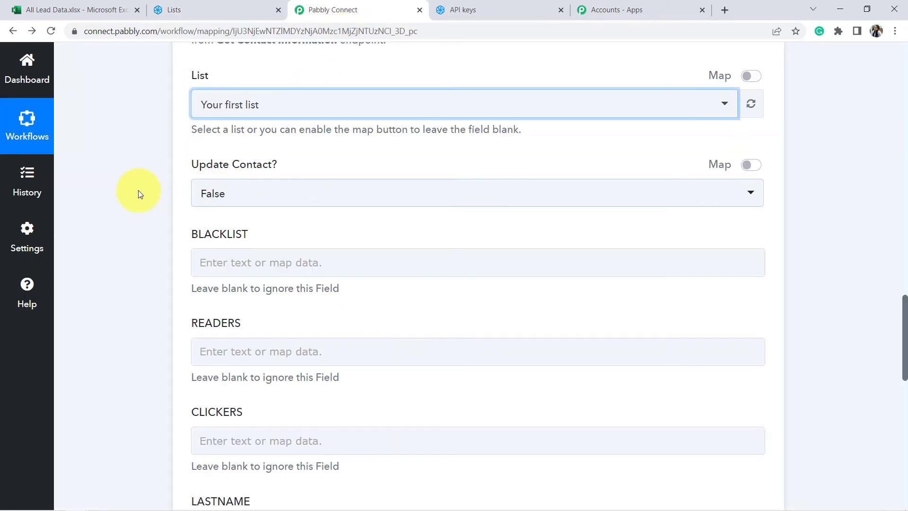
left_click(138, 190)
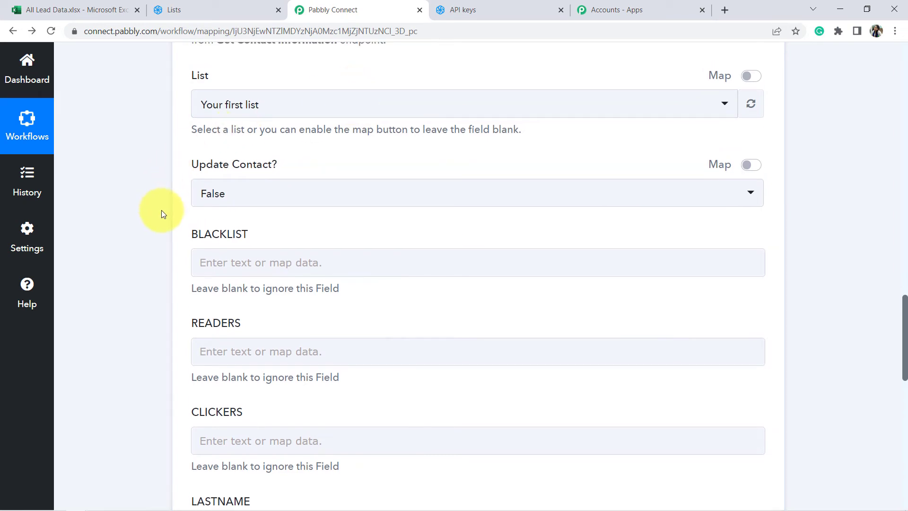
Step: Scroll through the action form, then bring up the All Lead Data Excel sheet
scroll(160, 209, "down", 5)
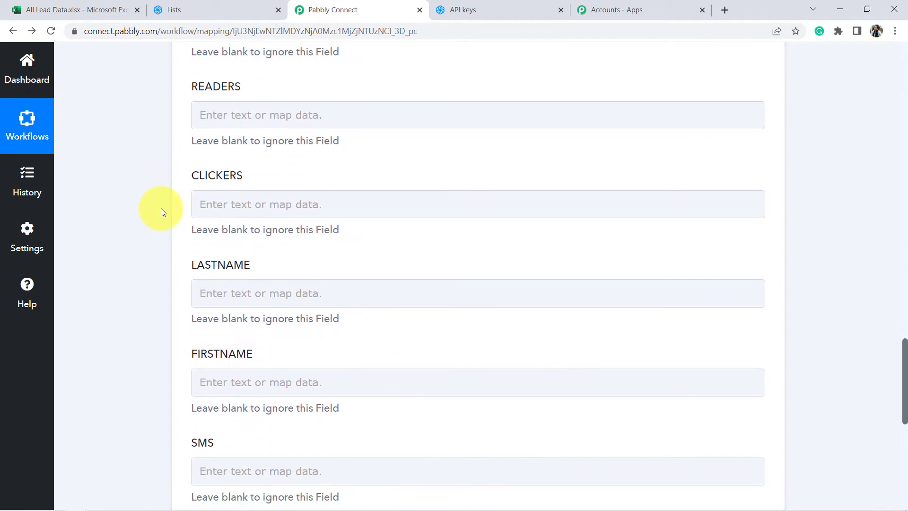
scroll(161, 209, "down", 1)
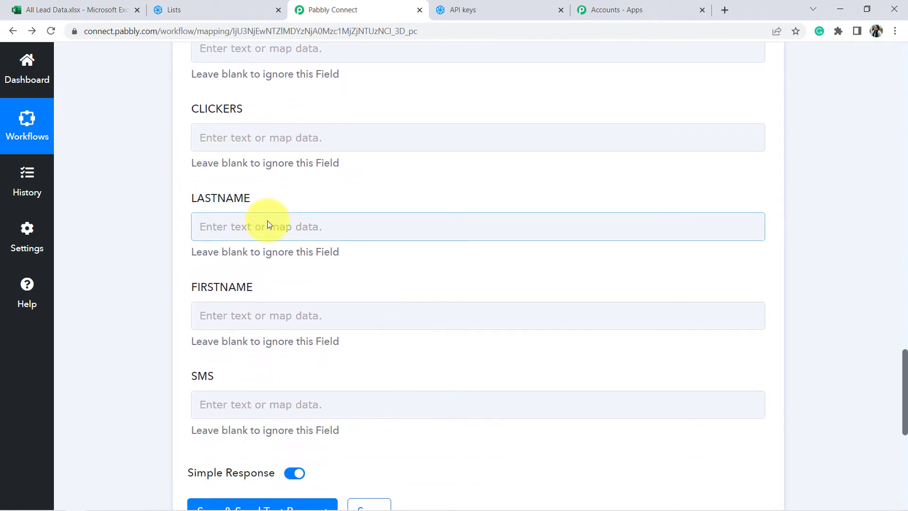
scroll(267, 224, "down", 1)
left_click(71, 9)
left_click(255, 430)
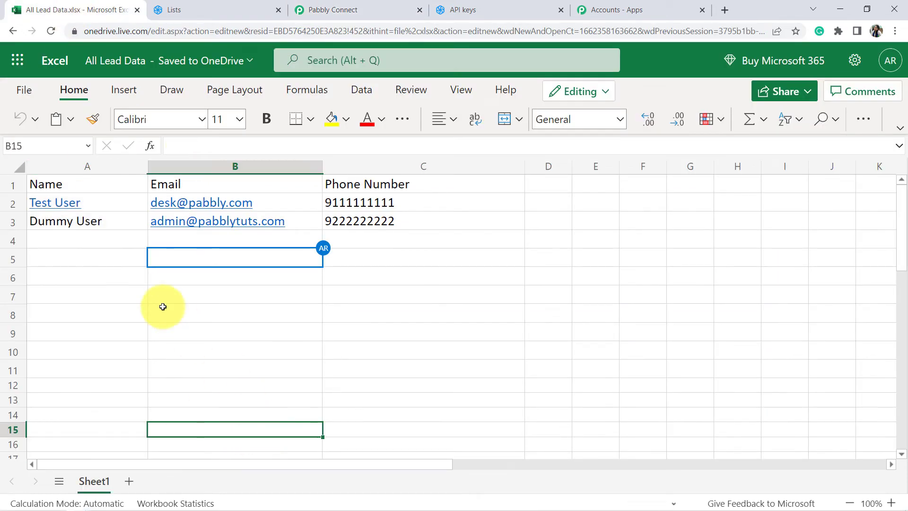
Step: Check the Name column, then open and close the FIRSTNAME data picker without mapping
left_click(72, 165)
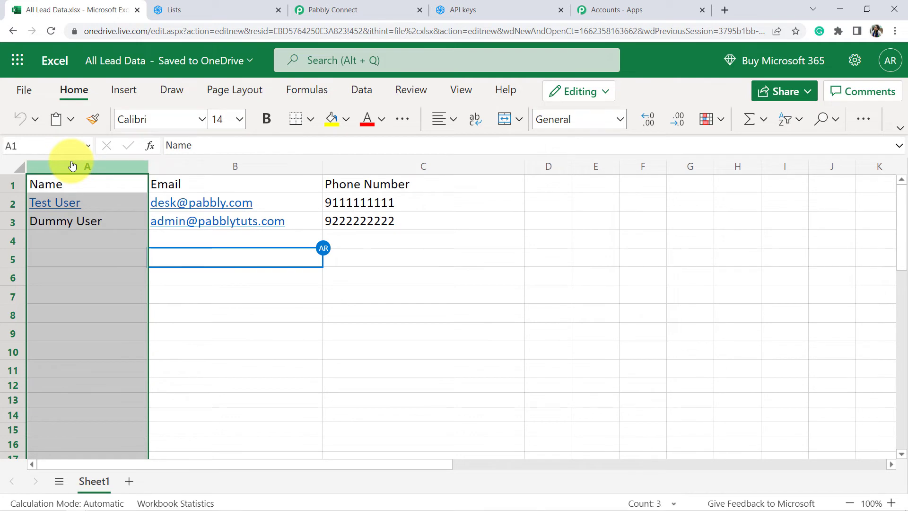
left_click(364, 10)
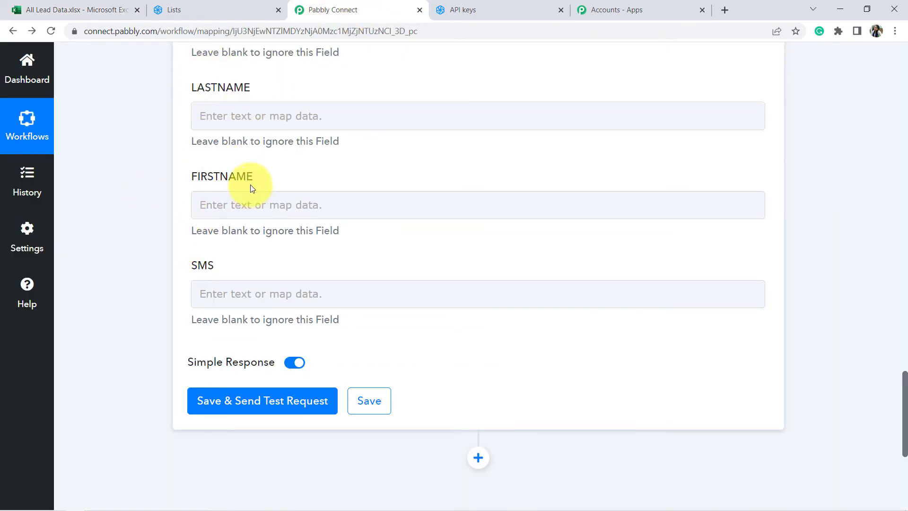
left_click(224, 209)
left_click(148, 245)
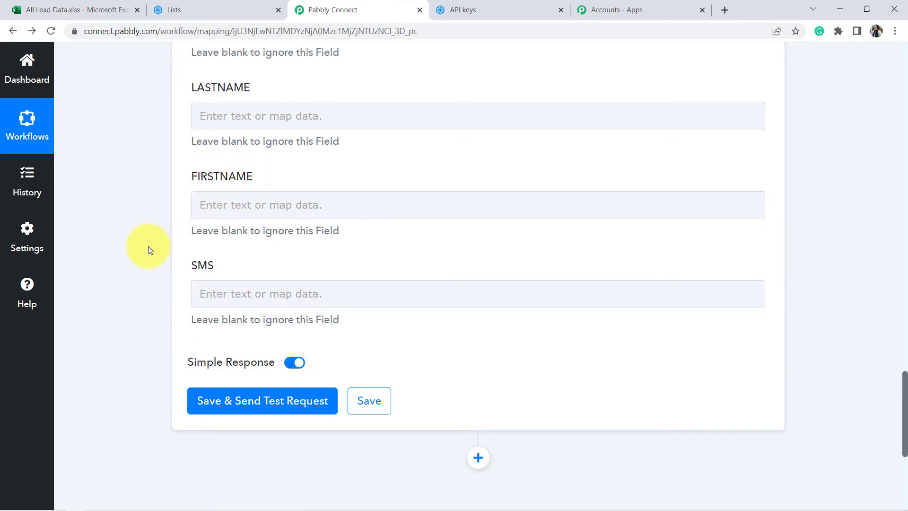
scroll(147, 251, "up", 15)
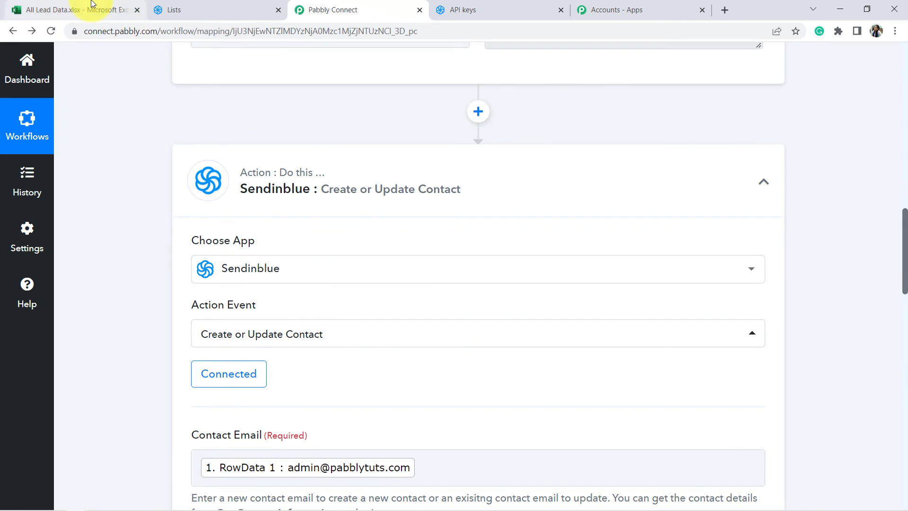
Step: Select the Name, Email and Phone Number columns in the lead sheet
left_click(92, 4)
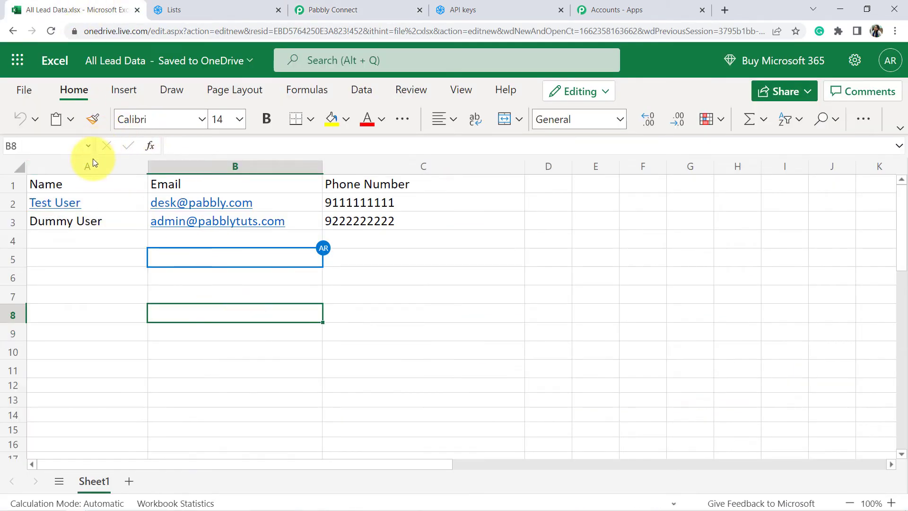
left_click_drag(92, 165, 446, 173)
left_click(354, 8)
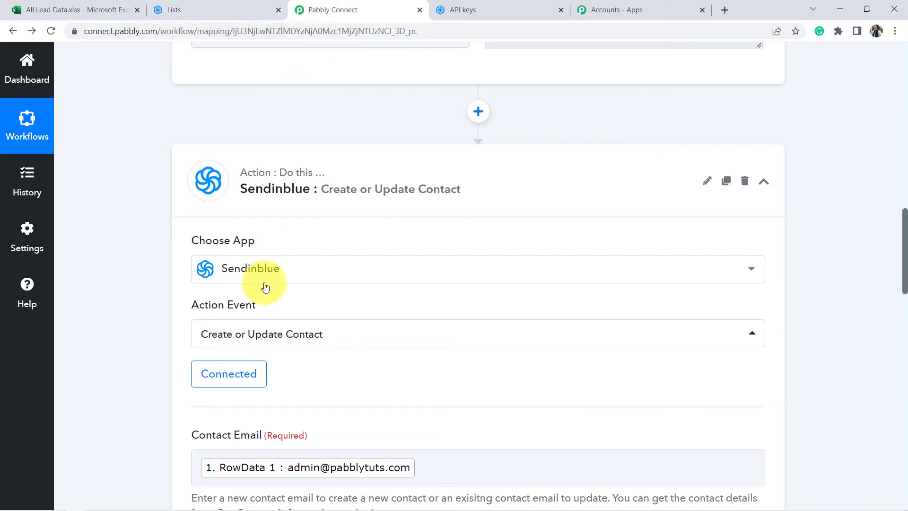
Step: Map FIRSTNAME to RowData 0, the row's name value, from the Excel step
scroll(206, 290, "down", 5)
scroll(149, 304, "down", 12)
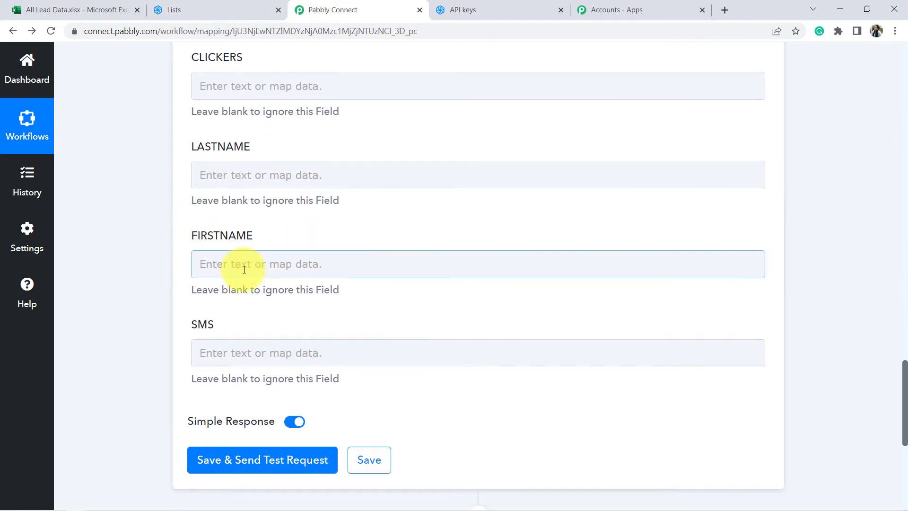
left_click(229, 174)
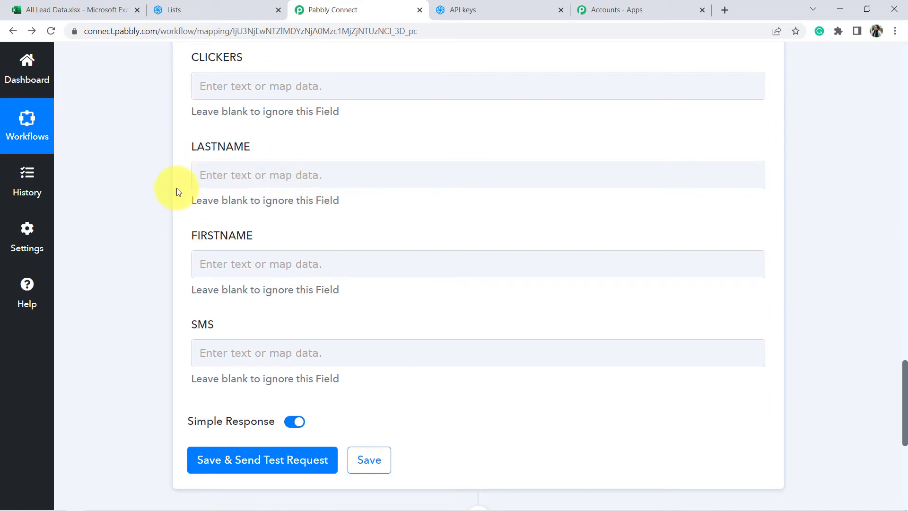
left_click(208, 261)
left_click(264, 370)
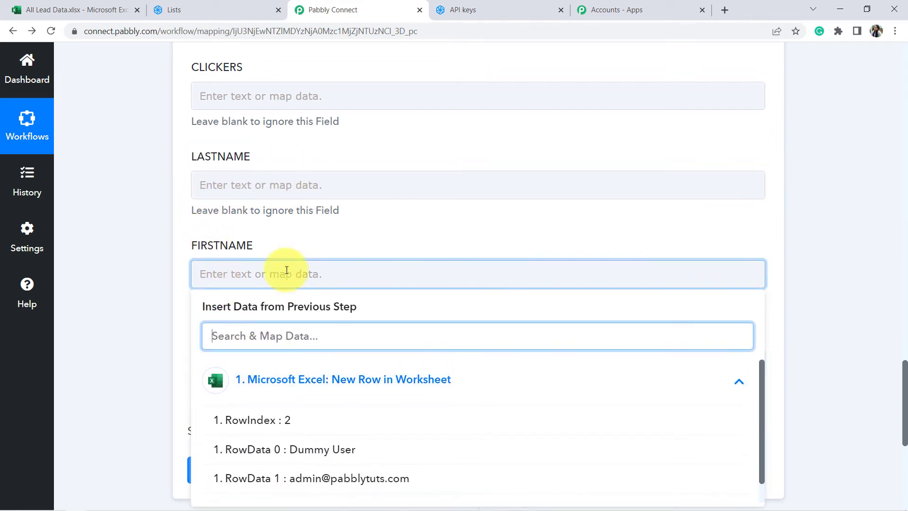
scroll(308, 398, "down", 2)
left_click(246, 379)
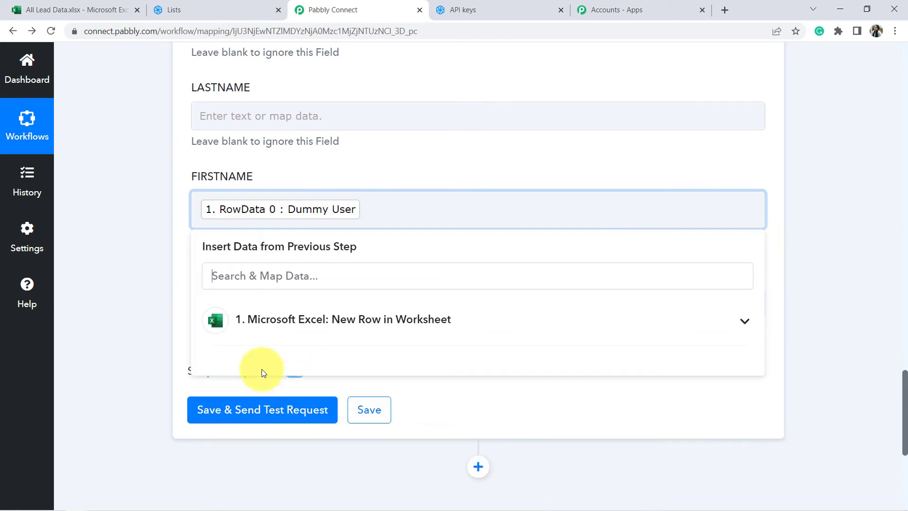
left_click(120, 274)
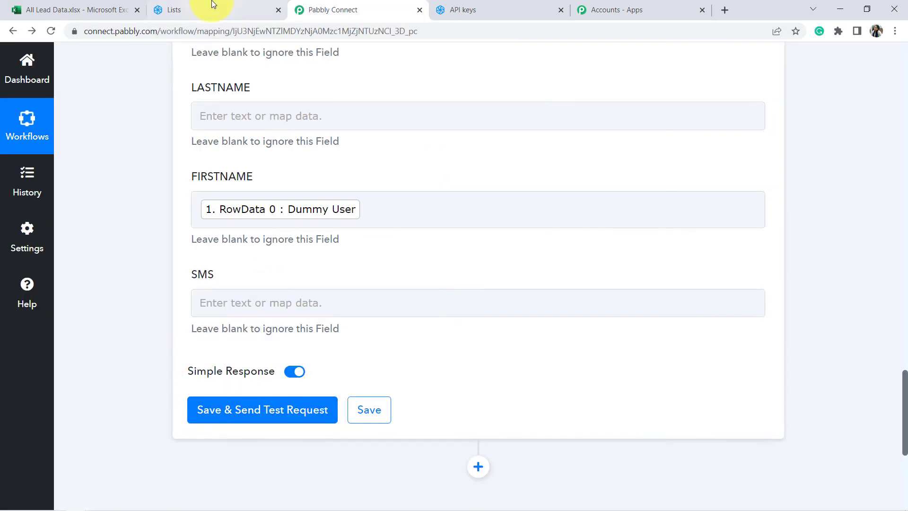
Step: Save and send a test request, confirm Success, and reload the Sendinblue lists
left_click(222, 9)
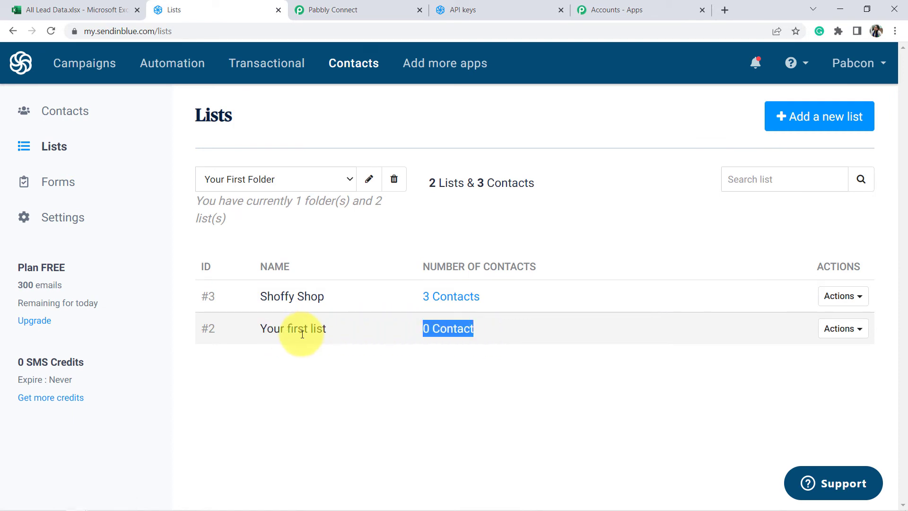
left_click(314, 10)
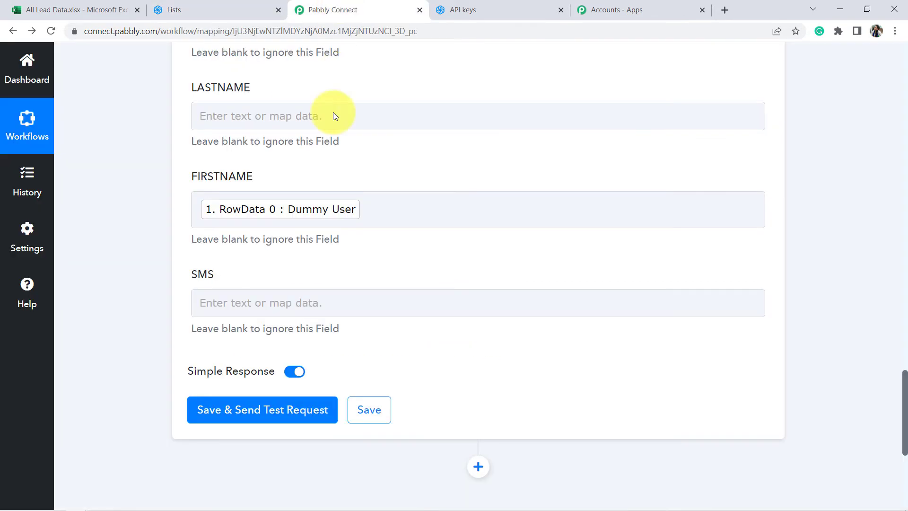
left_click(221, 414)
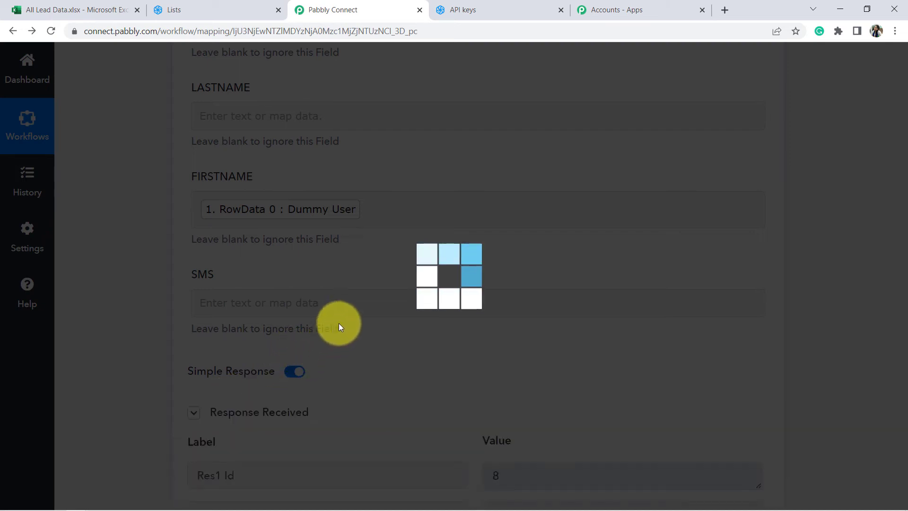
scroll(349, 335, "down", 5)
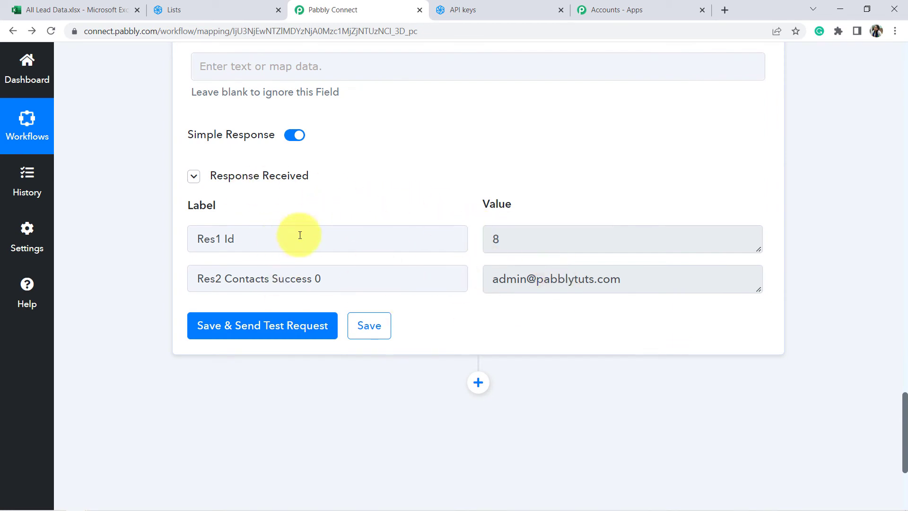
left_click(274, 274)
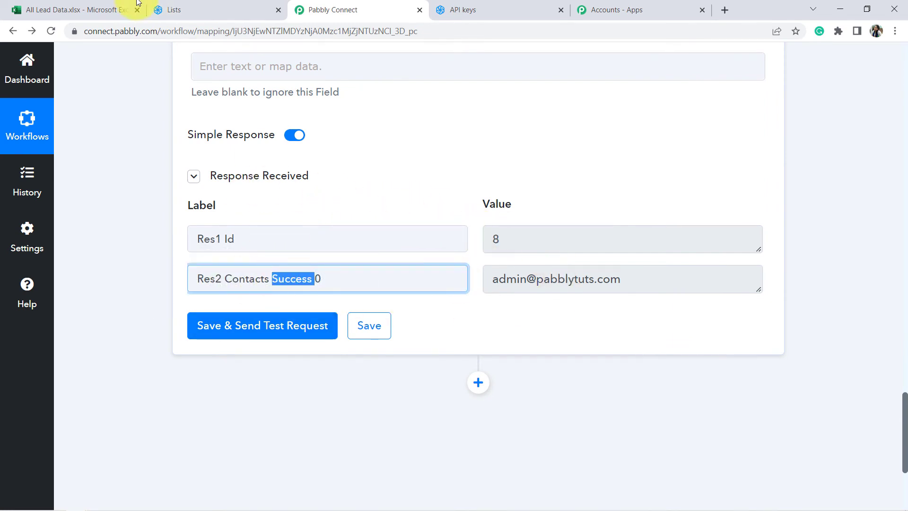
left_click(165, 10)
left_click(54, 33)
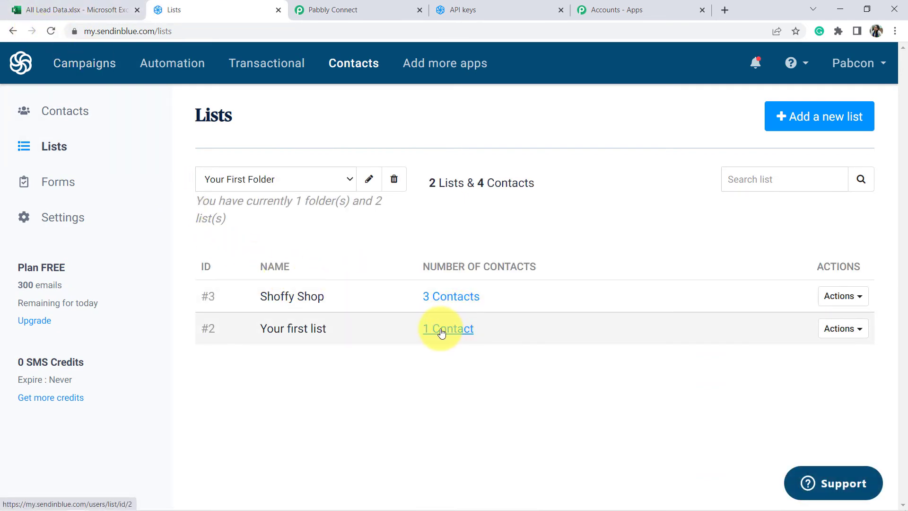
Step: Open Your first list in Sendinblue and verify the new contact's email and first name
left_click(441, 331)
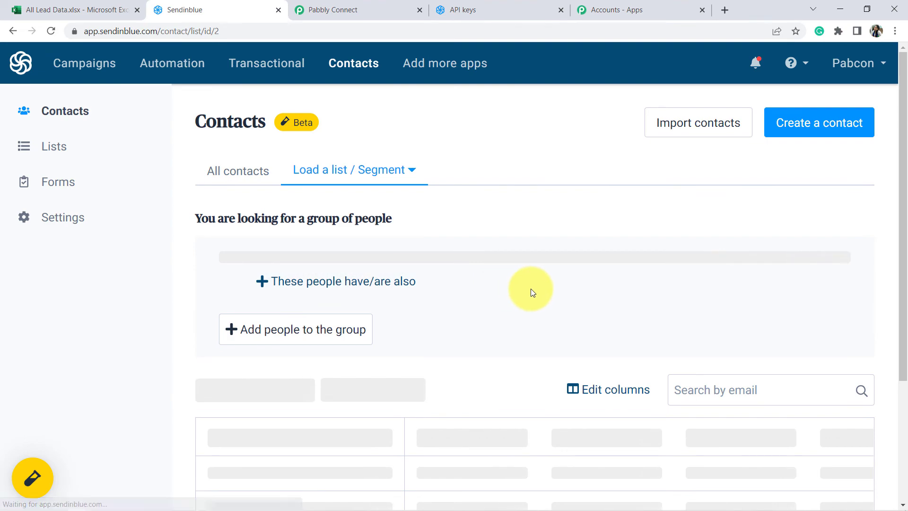
scroll(546, 287, "down", 3)
scroll(547, 288, "up", 3)
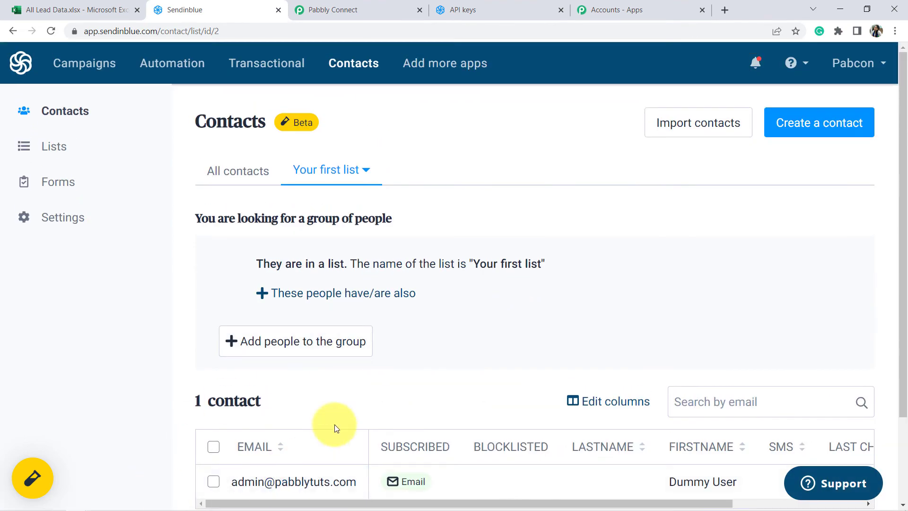
left_click_drag(902, 199, 903, 299)
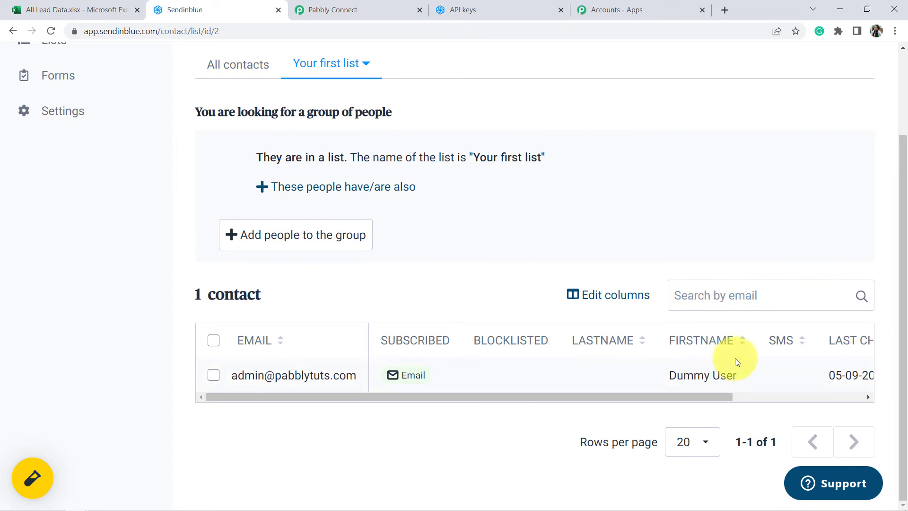
left_click_drag(732, 376, 668, 374)
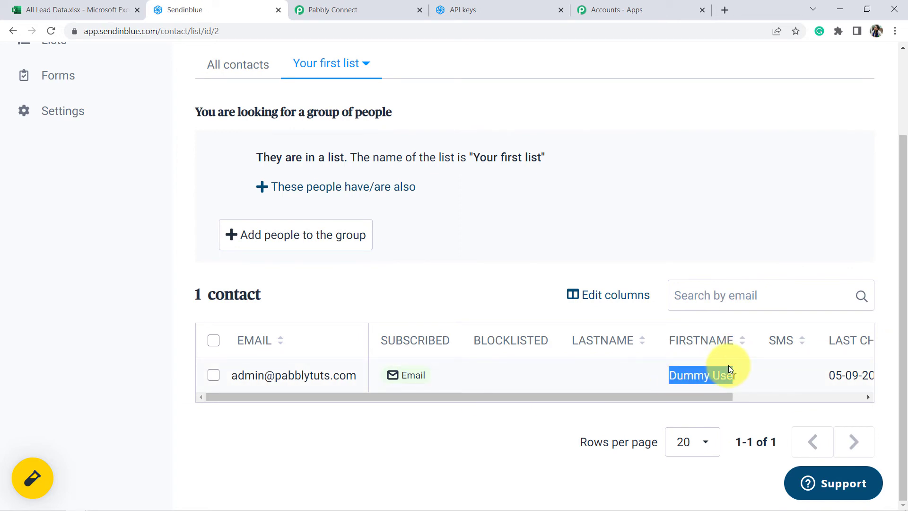
left_click(366, 6)
left_click(160, 279)
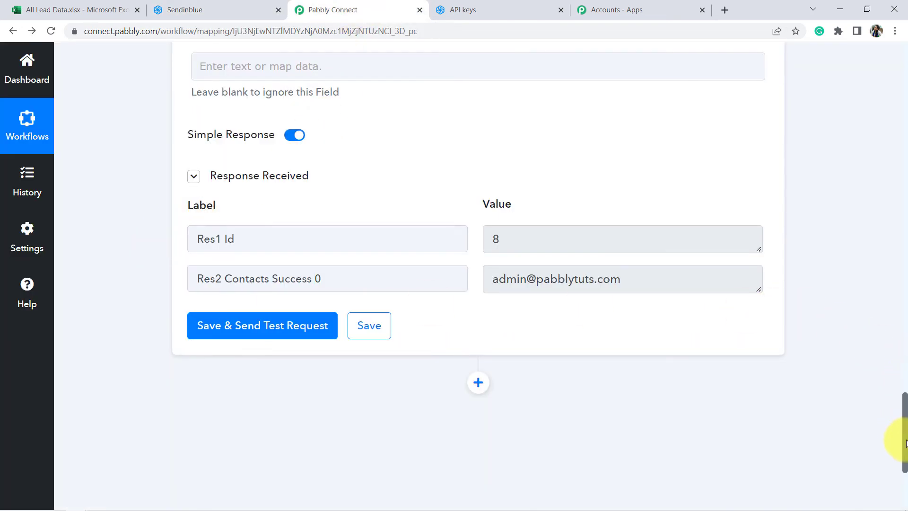
Step: Collapse and re-expand the Excel trigger and Sendinblue action steps, checking the Every 8 Hours schedule
left_click_drag(905, 442, 904, 75)
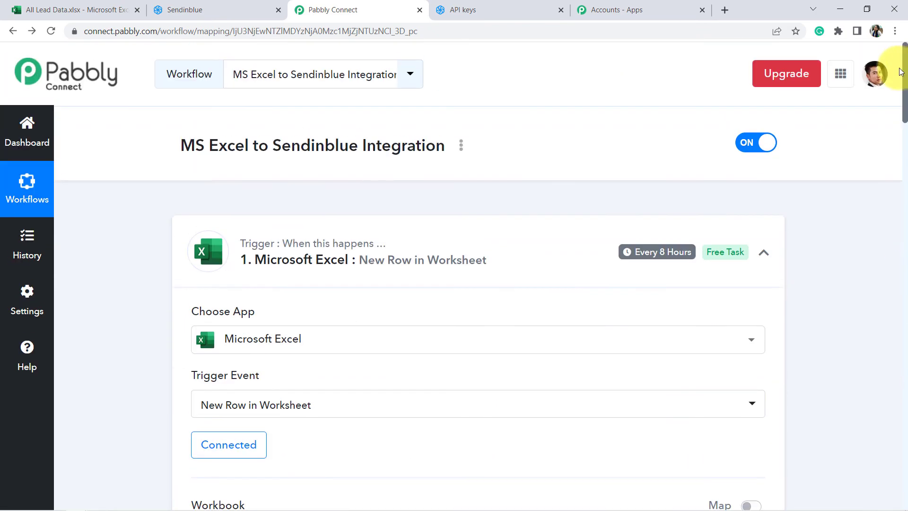
left_click(291, 271)
scroll(289, 271, "down", 5)
scroll(287, 269, "up", 1)
left_click(302, 208)
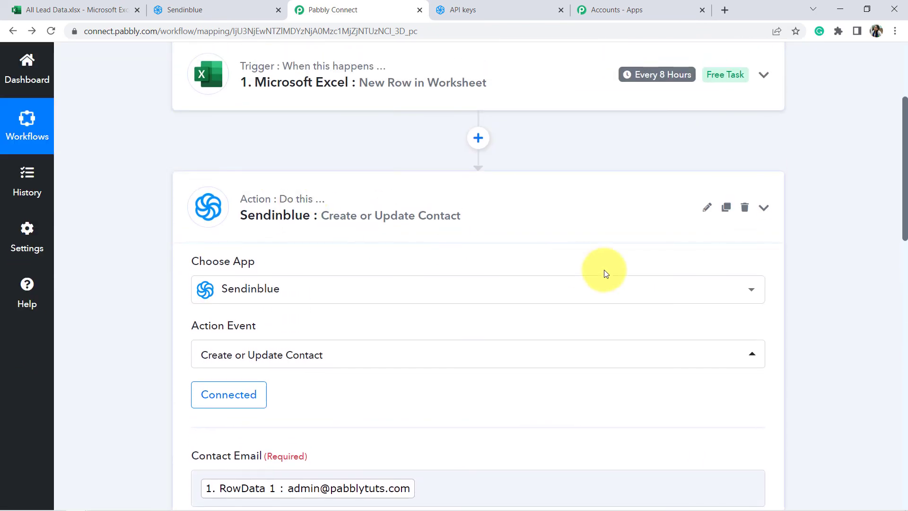
scroll(640, 284, "down", 2)
scroll(639, 283, "up", 4)
mouse_move(654, 193)
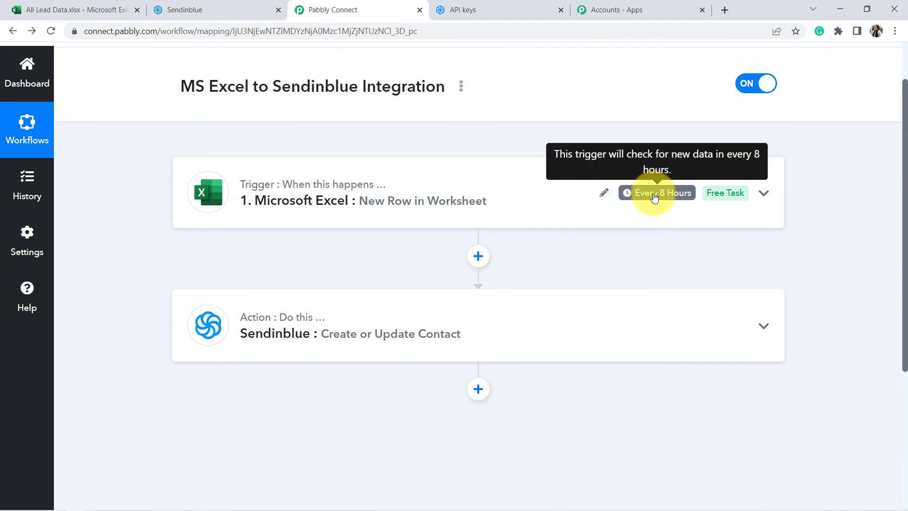
left_click(655, 198)
left_click(654, 197)
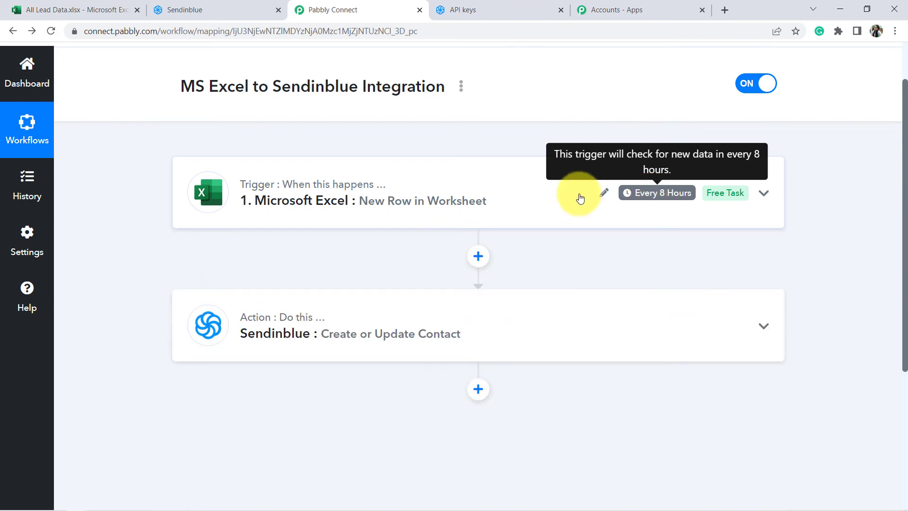
left_click(65, 5)
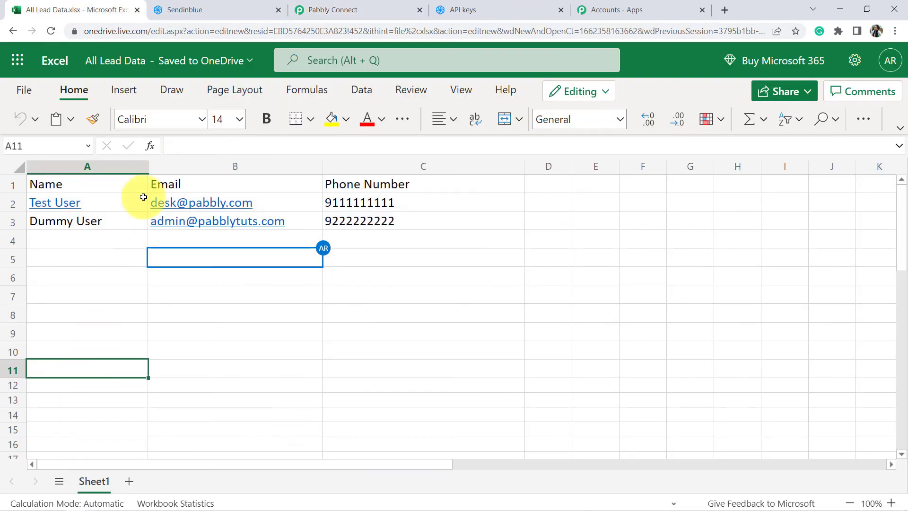
Step: Highlight the lead data on Sheet1, first A1:C11, then the table down to row 8
left_click_drag(110, 182, 377, 367)
left_click(345, 9)
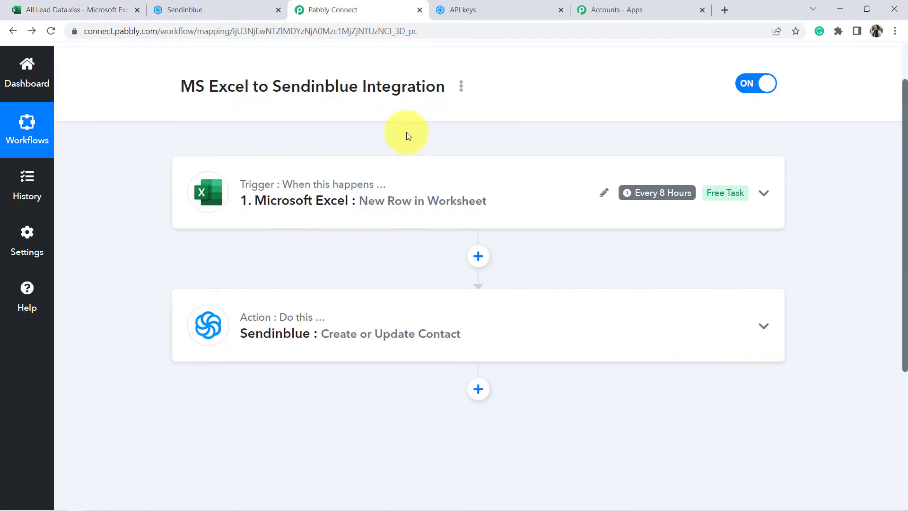
left_click(67, 7)
left_click(158, 316)
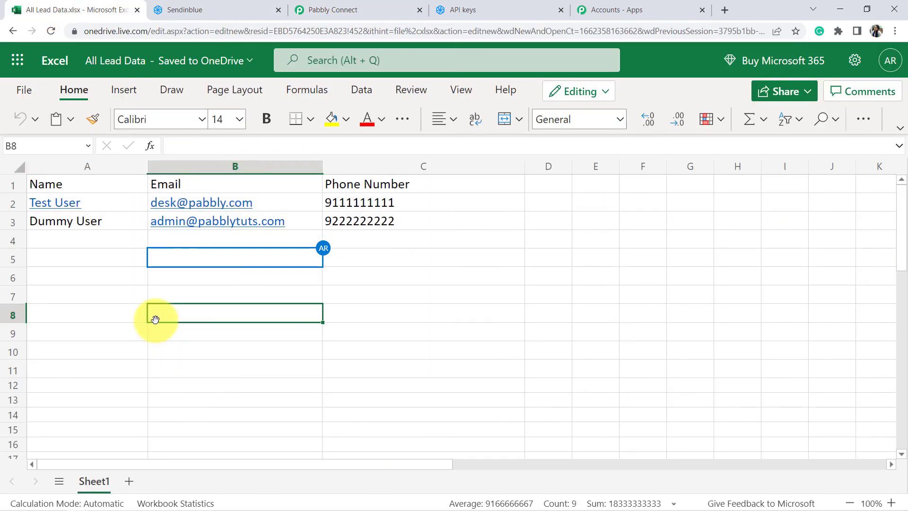
left_click_drag(83, 175, 345, 316)
left_click(294, 399)
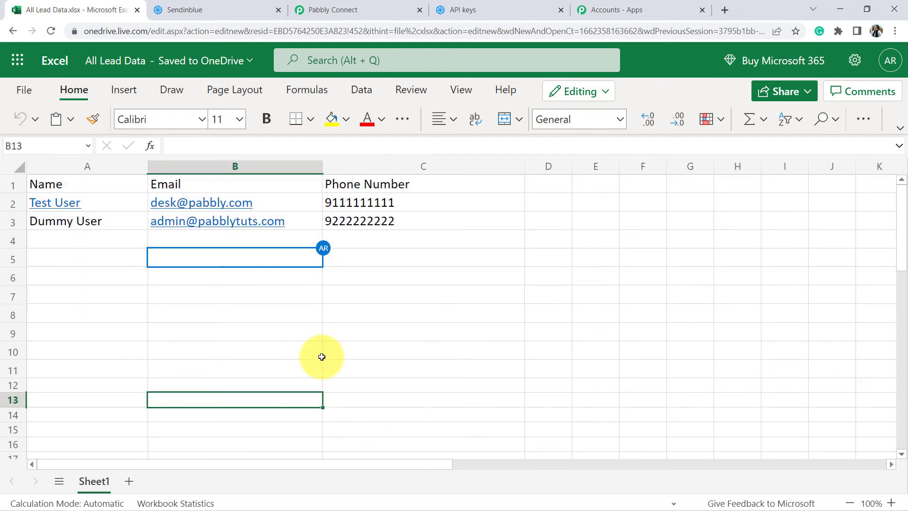
left_click(361, 313)
left_click(347, 385)
left_click_drag(124, 187, 327, 336)
left_click(324, 335)
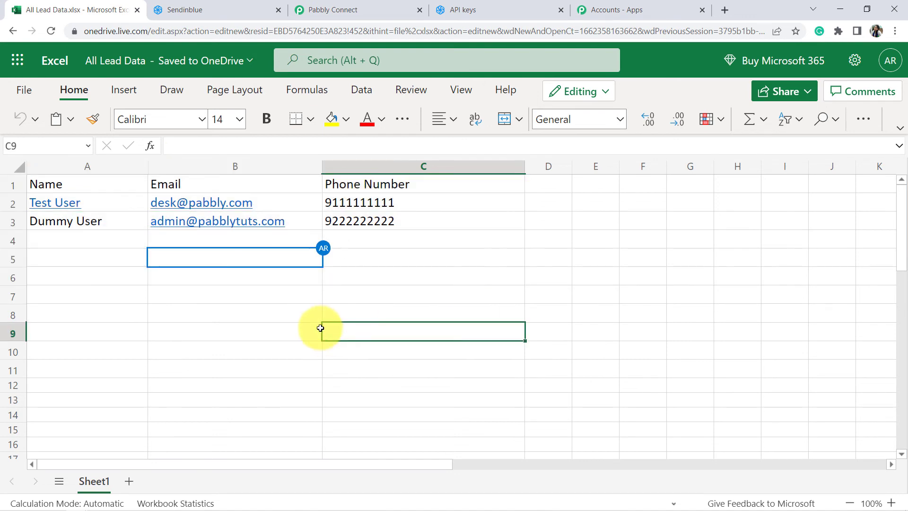
Step: Highlight the empty rows 4 to 8, then 4 to 7, beneath the two leads
left_click(324, 9)
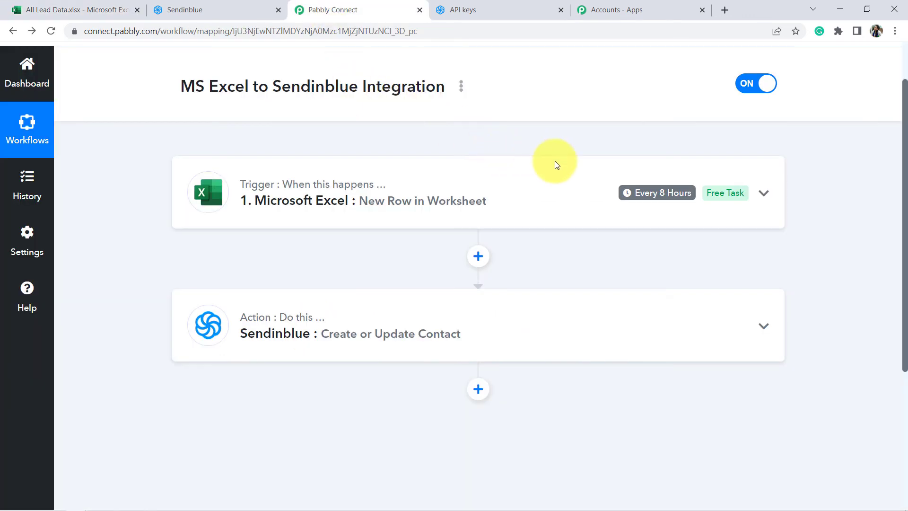
mouse_move(638, 190)
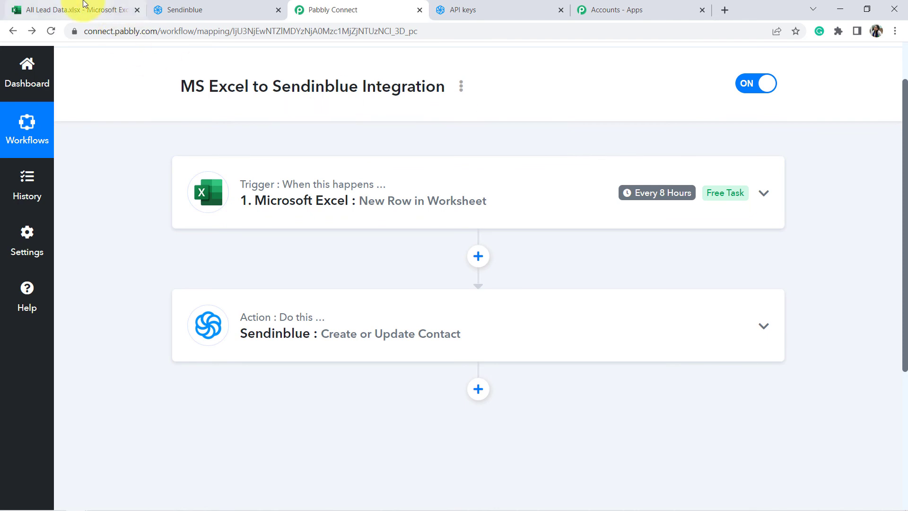
left_click(71, 9)
left_click(134, 311)
left_click_drag(118, 243, 428, 314)
left_click(344, 358)
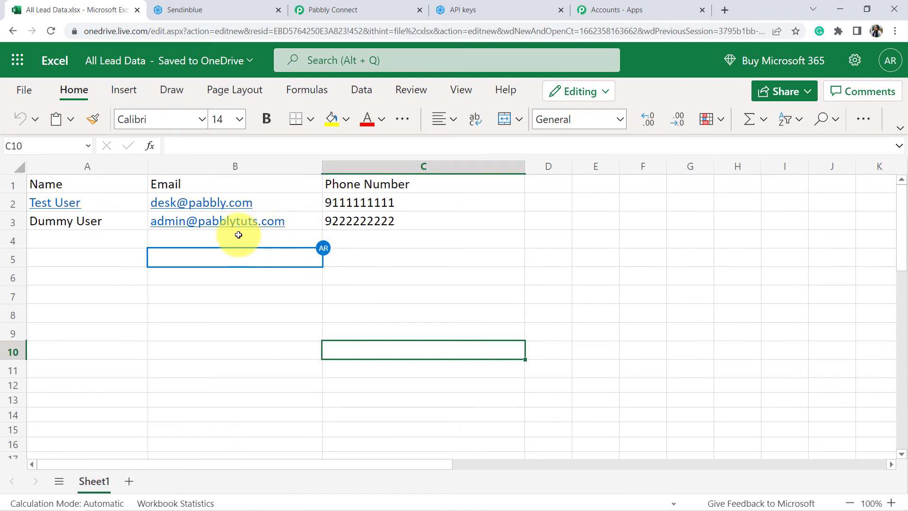
left_click(112, 310)
left_click_drag(92, 240, 453, 296)
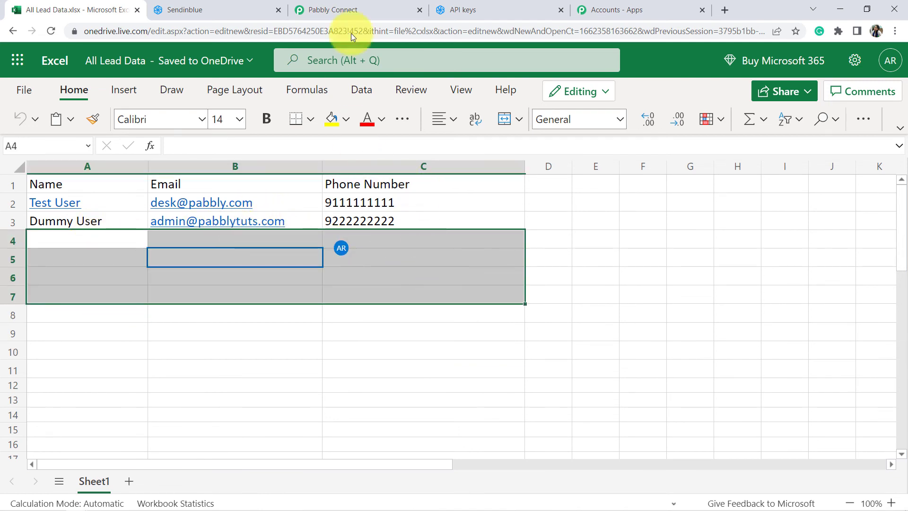
left_click(364, 5)
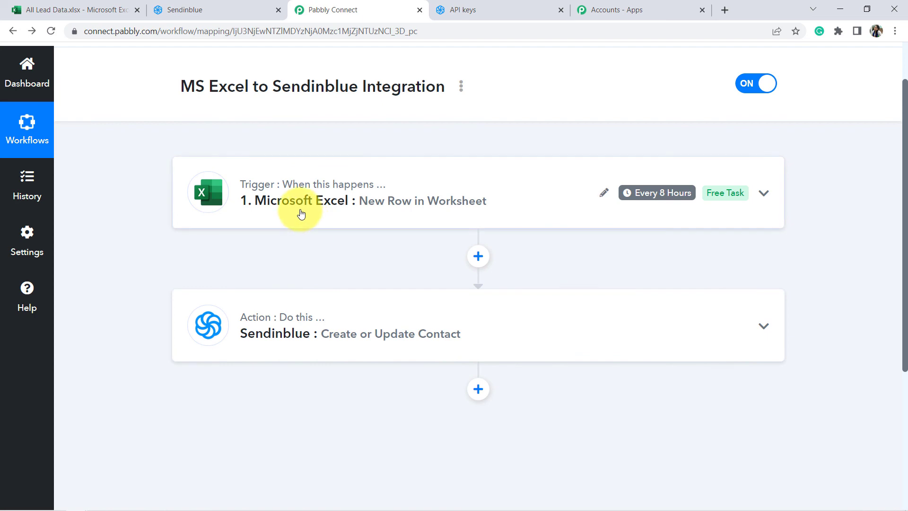
scroll(434, 162, "up", 2)
left_click(462, 146)
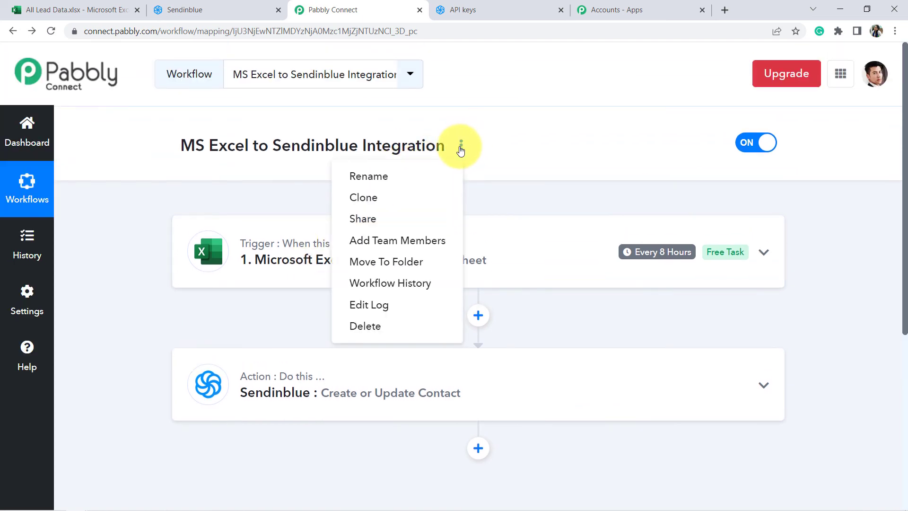
left_click(372, 220)
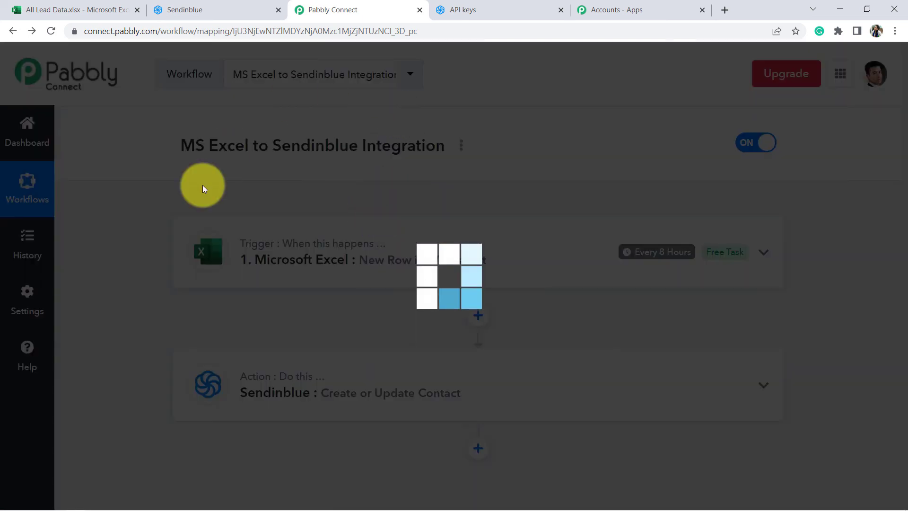
left_click_drag(351, 282, 516, 284)
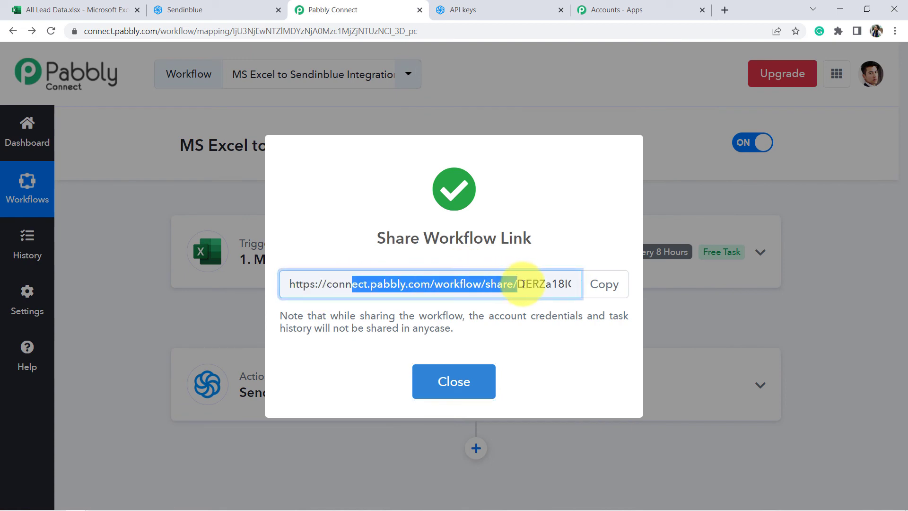
triple_click(365, 284)
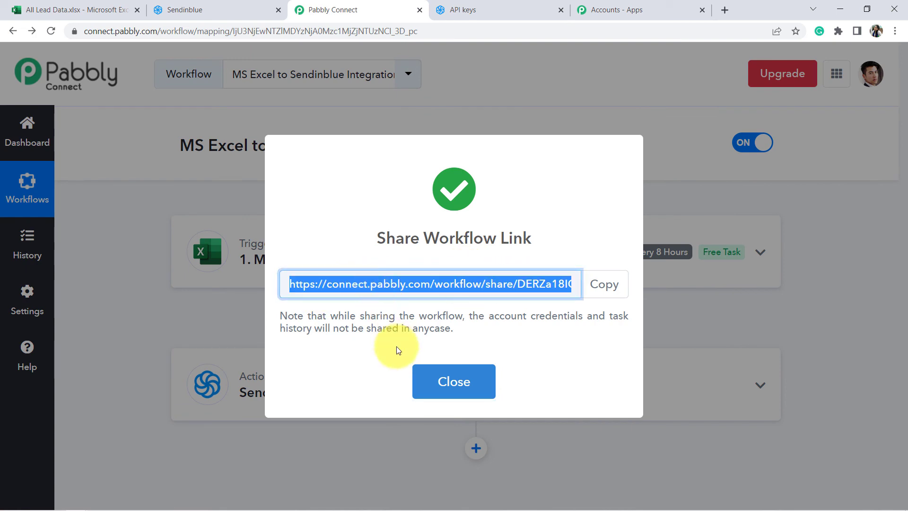
left_click(448, 379)
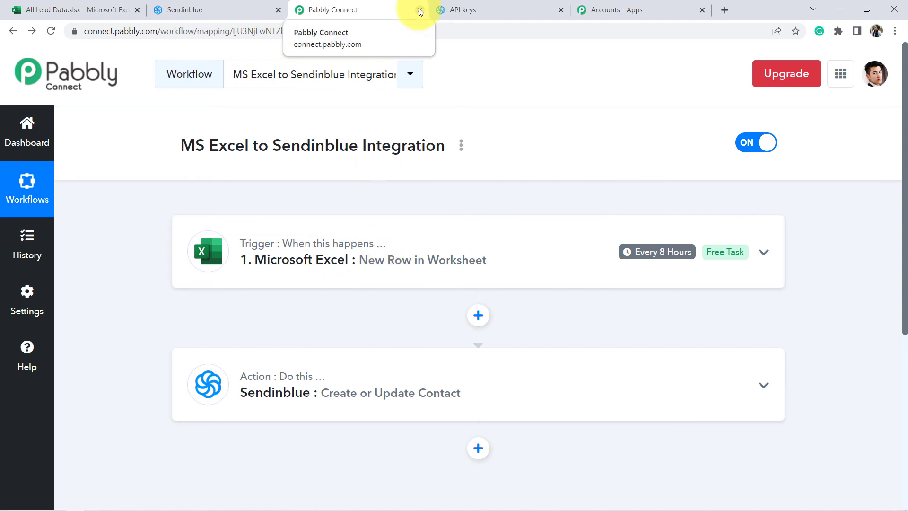
left_click(93, 6)
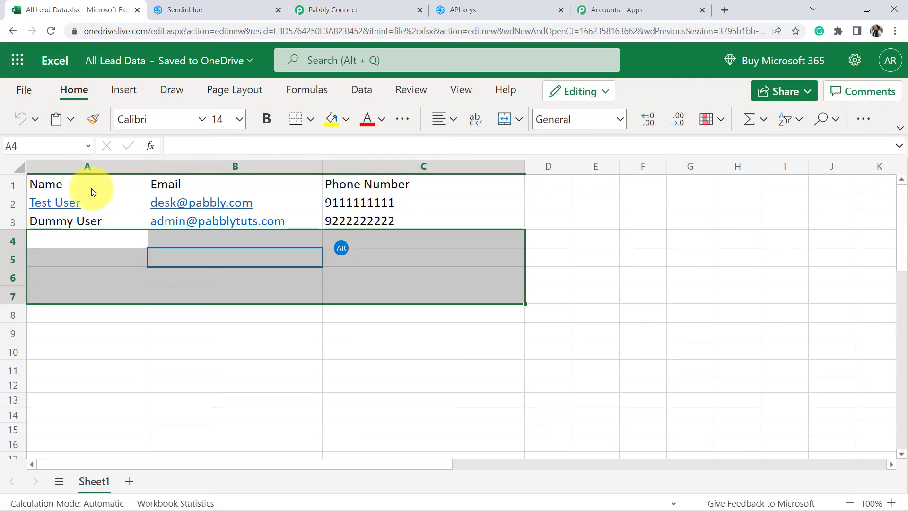
mouse_move(138, 240)
left_mouse_down()
mouse_move(364, 272)
mouse_move(369, 328)
left_mouse_up()
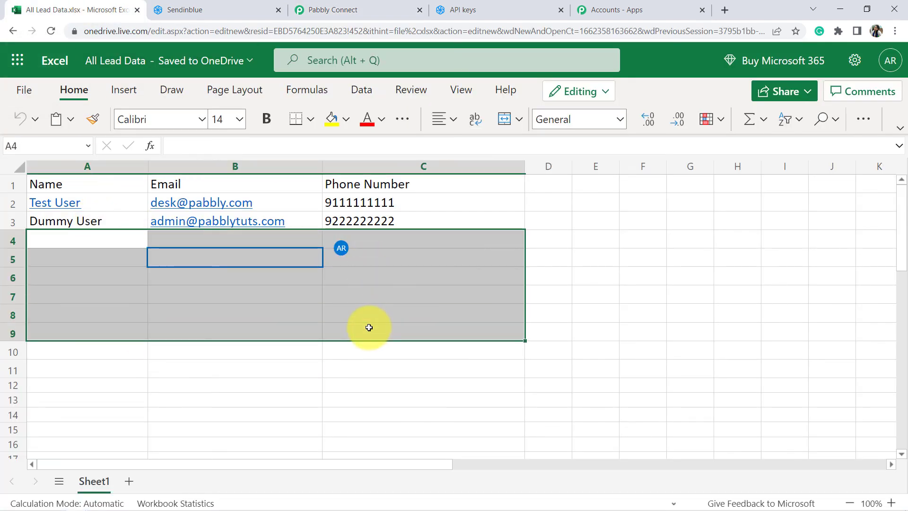
left_click_drag(124, 240, 394, 318)
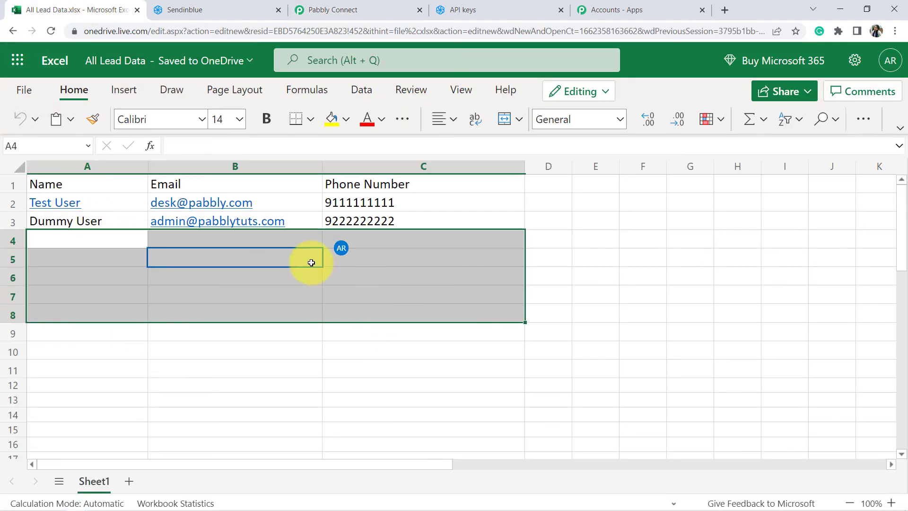
left_click(196, 7)
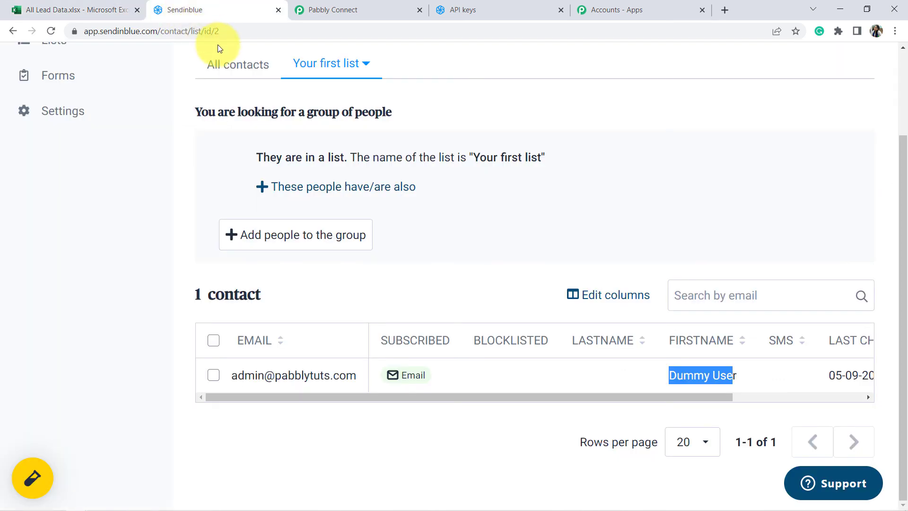
left_click(374, 6)
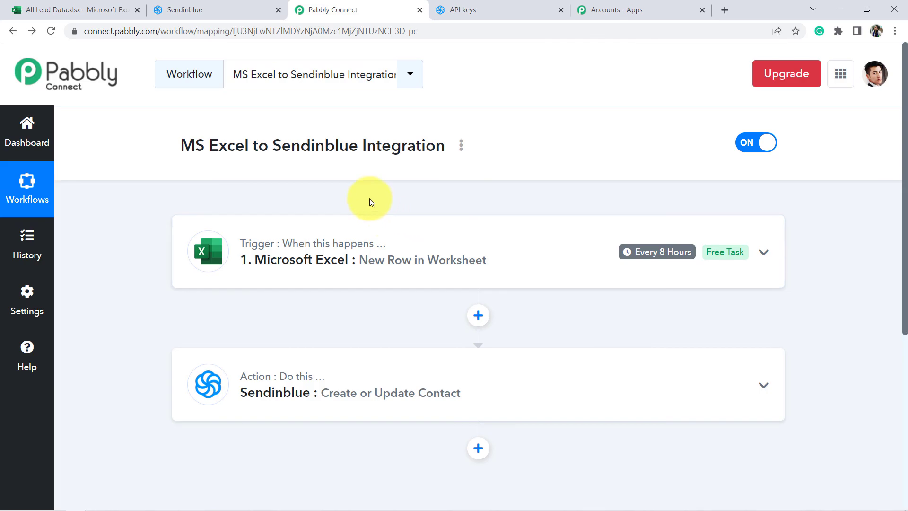